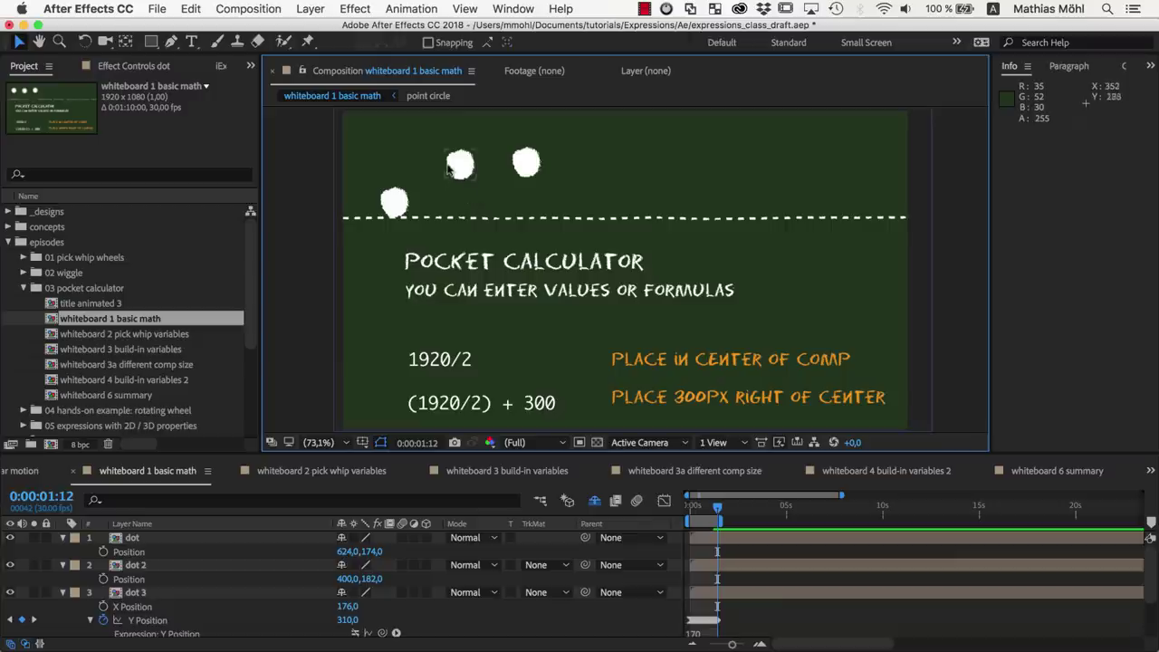
Apply Separate Dimensions to the dot and dot 2 Positions, giving X/Y 624/174 and 400/182.
left_click(457, 164)
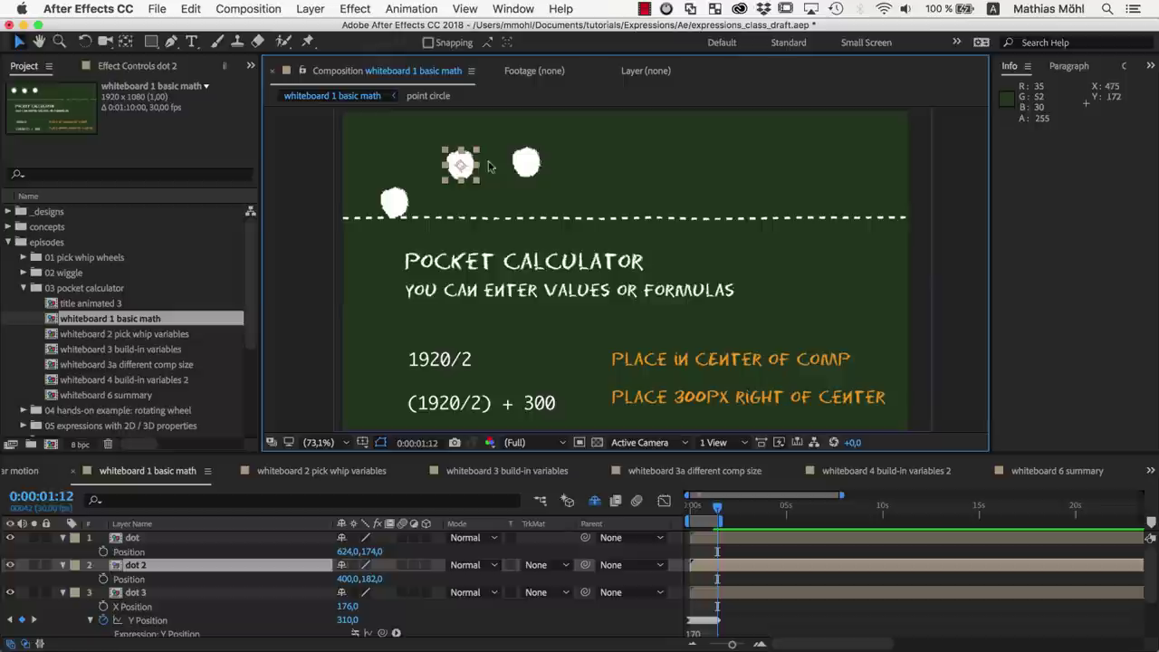
left_click(526, 163, "shift")
left_click(140, 551)
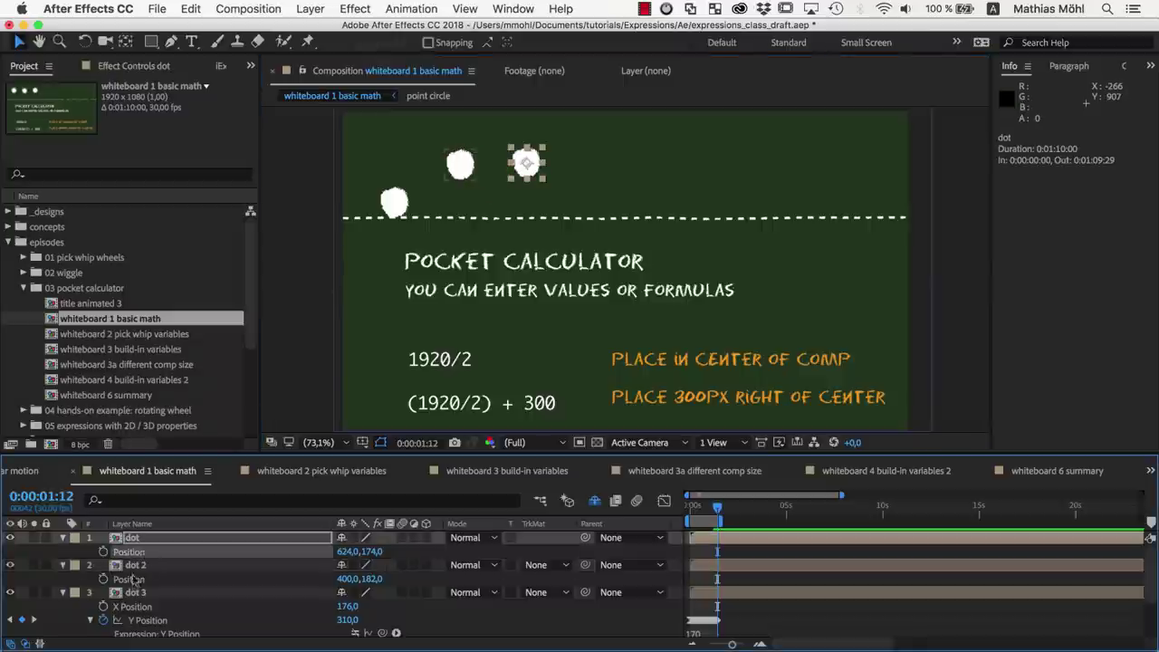
left_click(134, 579, "shift")
right_click(134, 579)
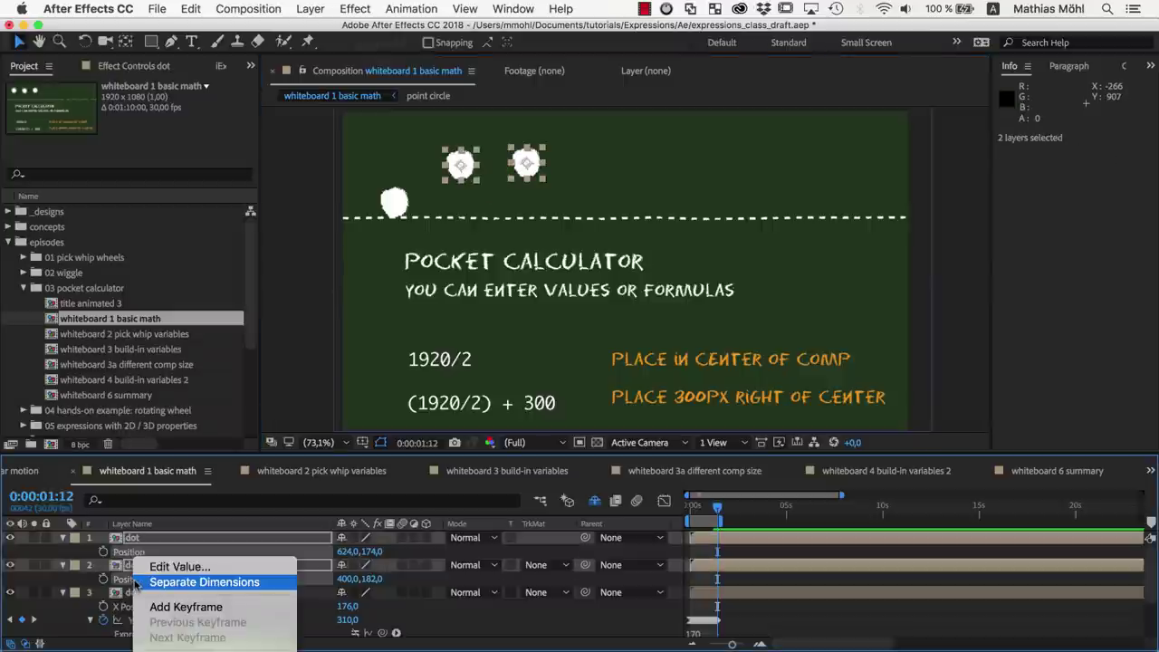
left_click(213, 584)
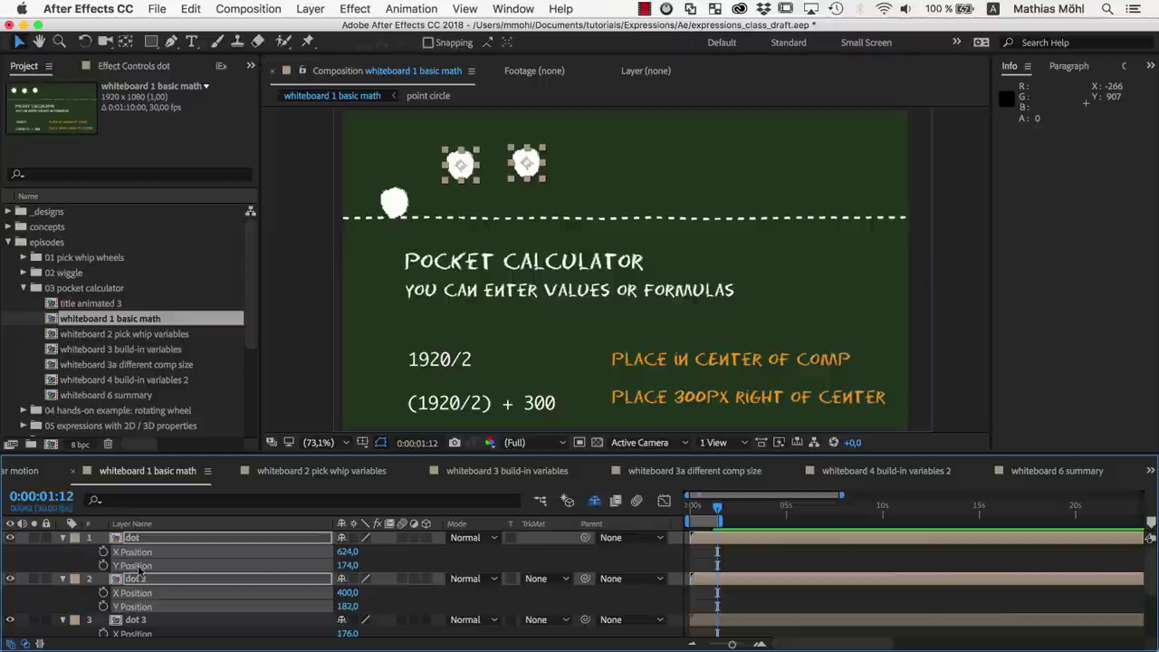
Give the dot layer's X Position the expression 1920/2, centring it horizontally at 960.
left_click(86, 559)
left_click(527, 163)
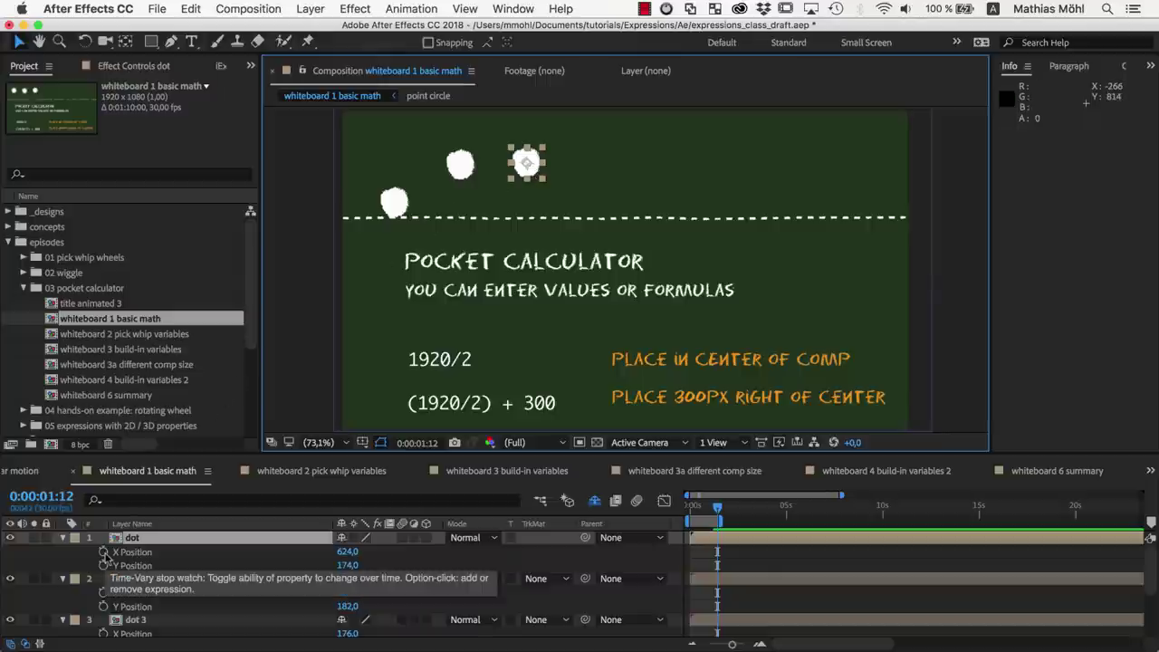
left_click(103, 551, "alt")
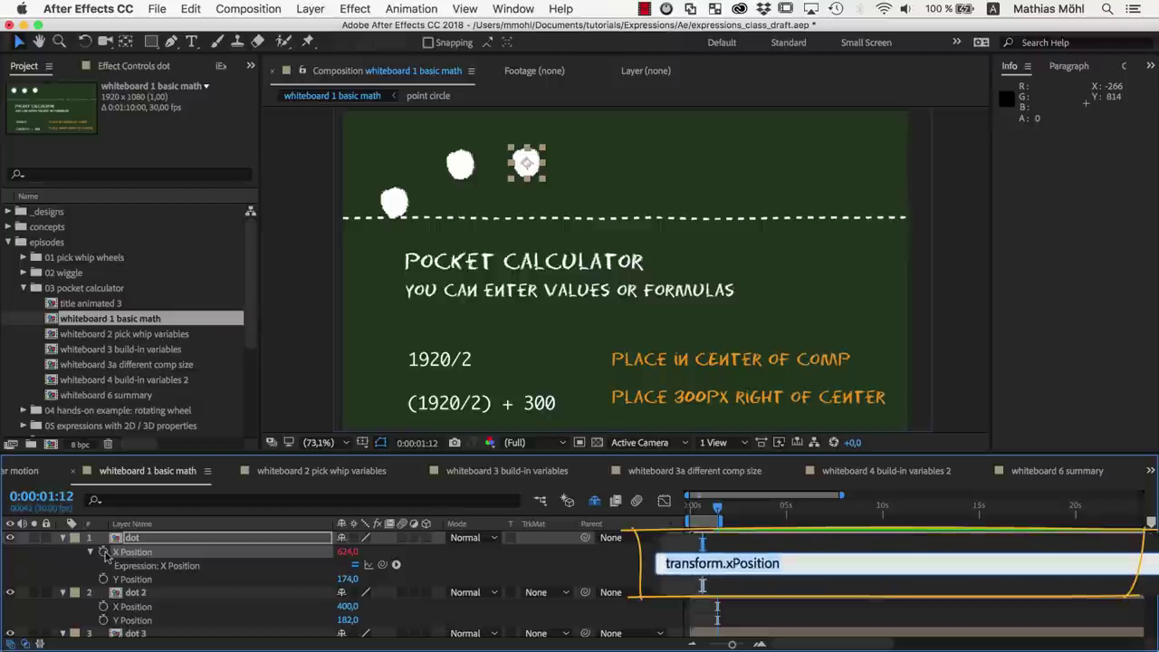
type("1920")
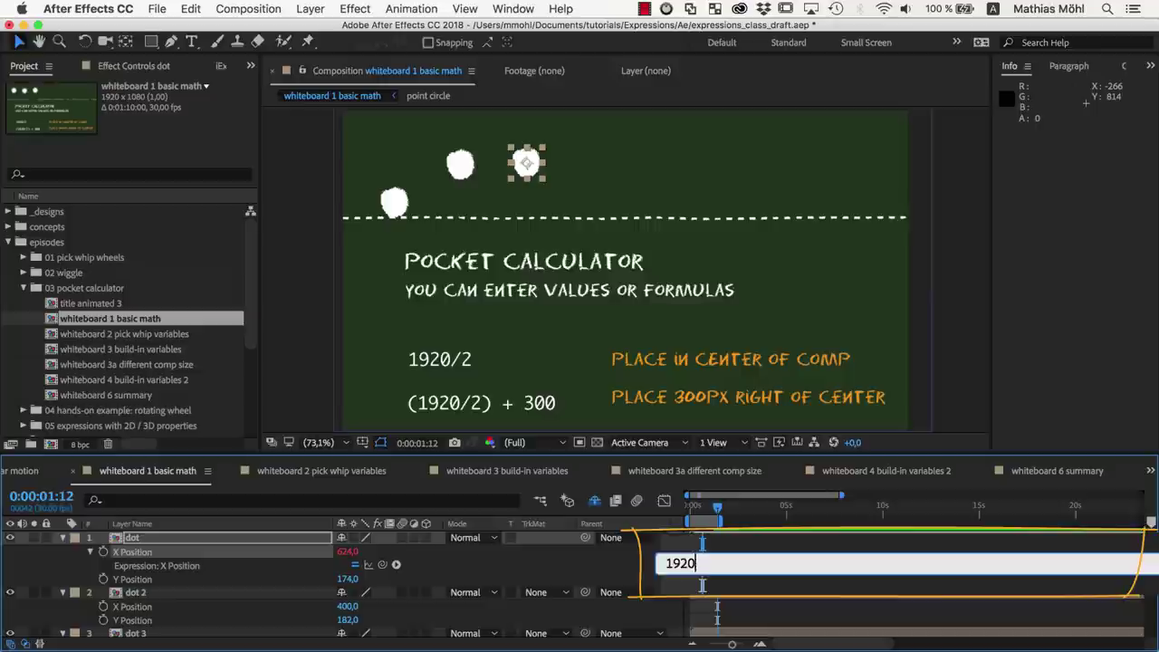
type("/2")
left_click(672, 570)
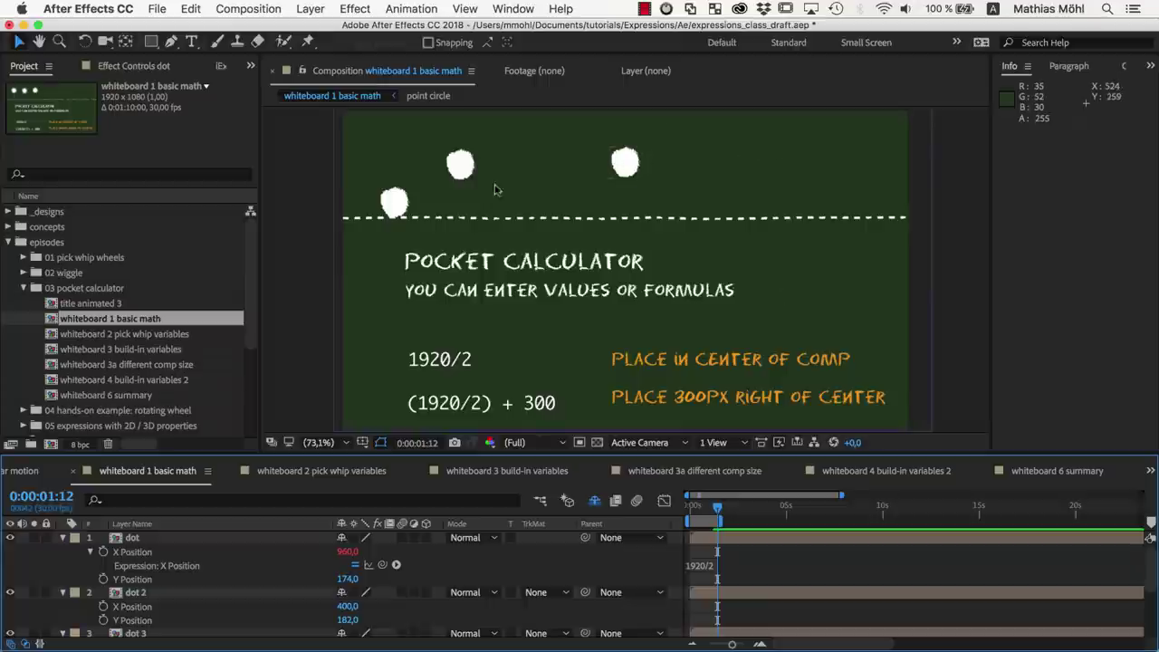
left_click(463, 166)
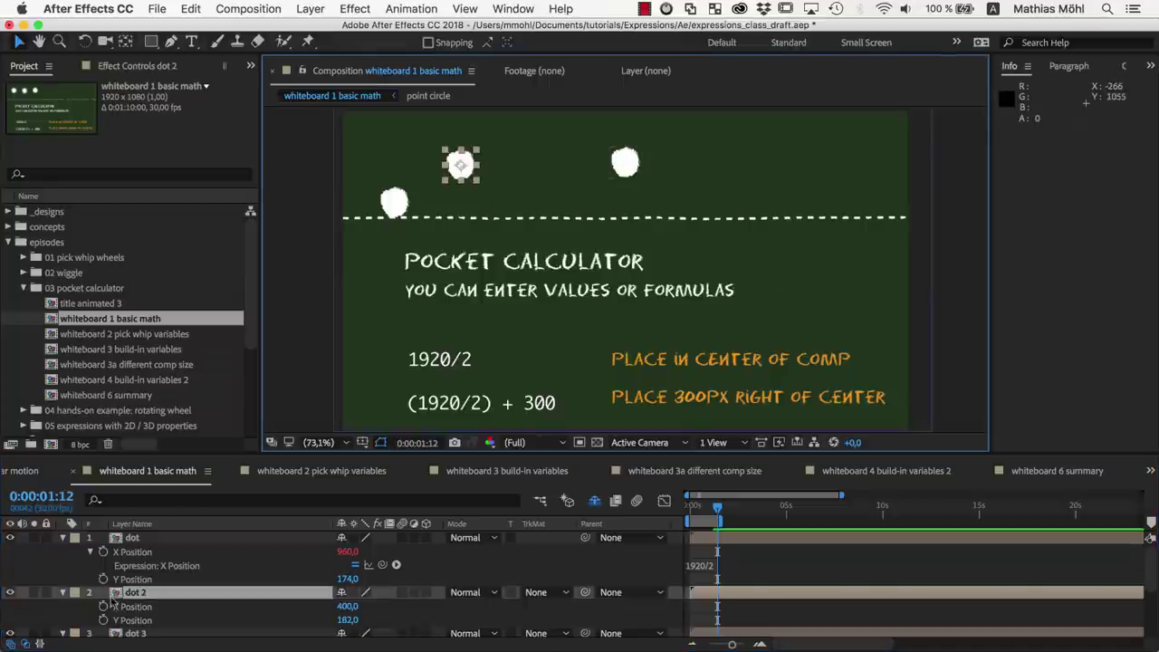
Give dot 2's X Position the expression (1920/2) - 300, placing it at 660.
left_click(105, 607, "alt")
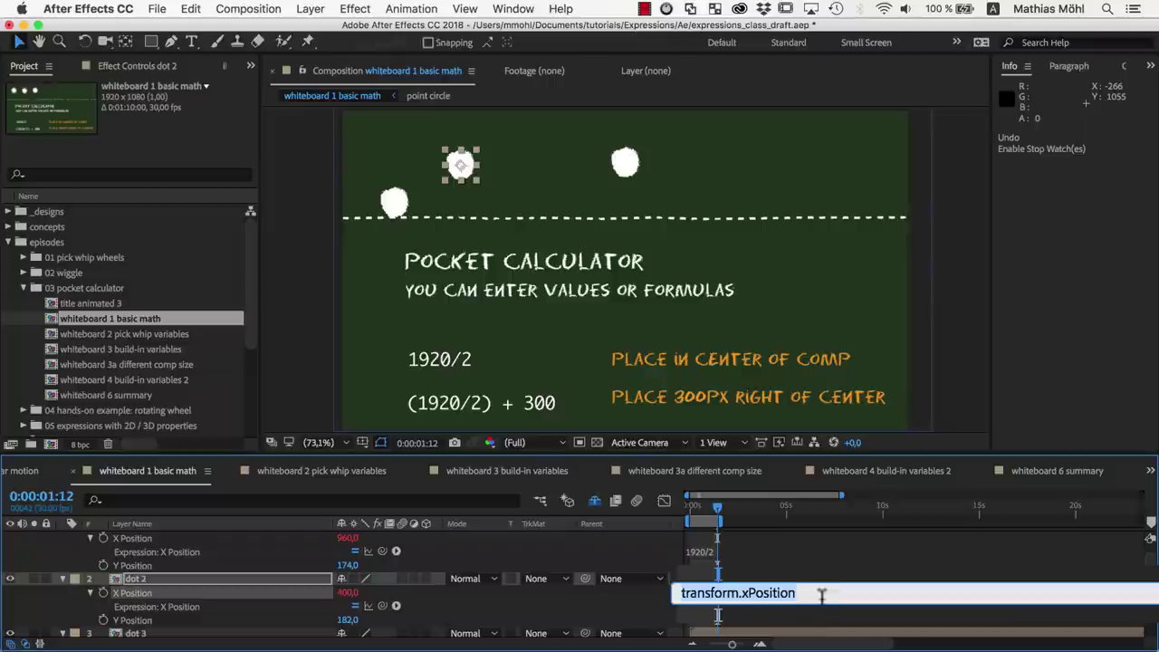
type("1920/2")
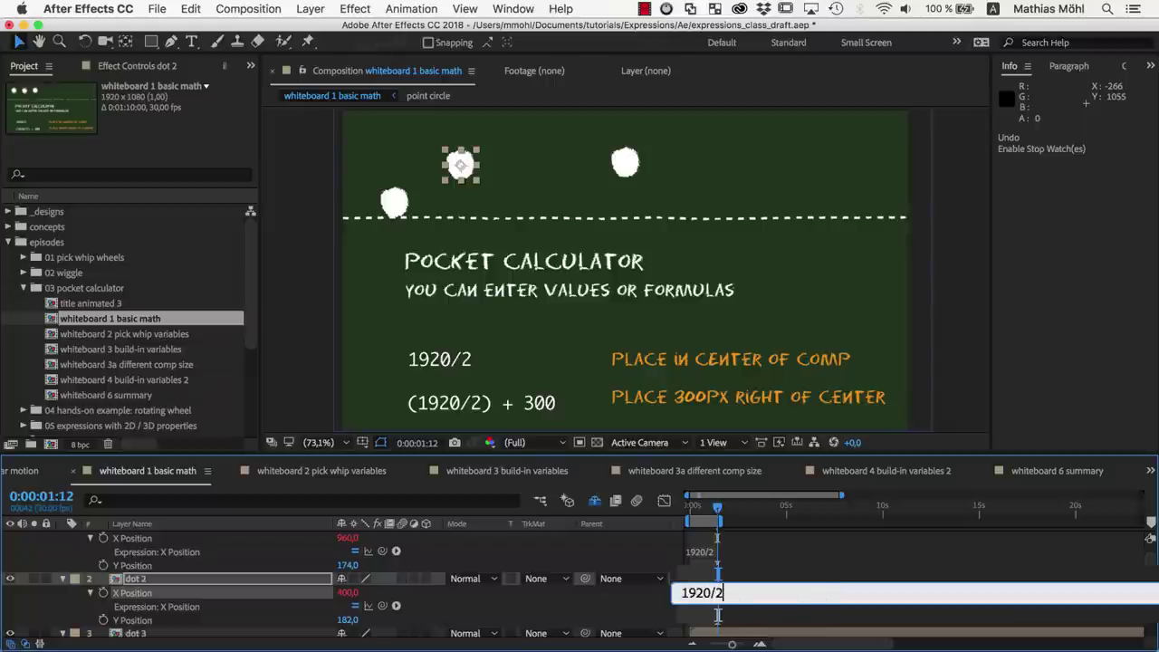
type("-300")
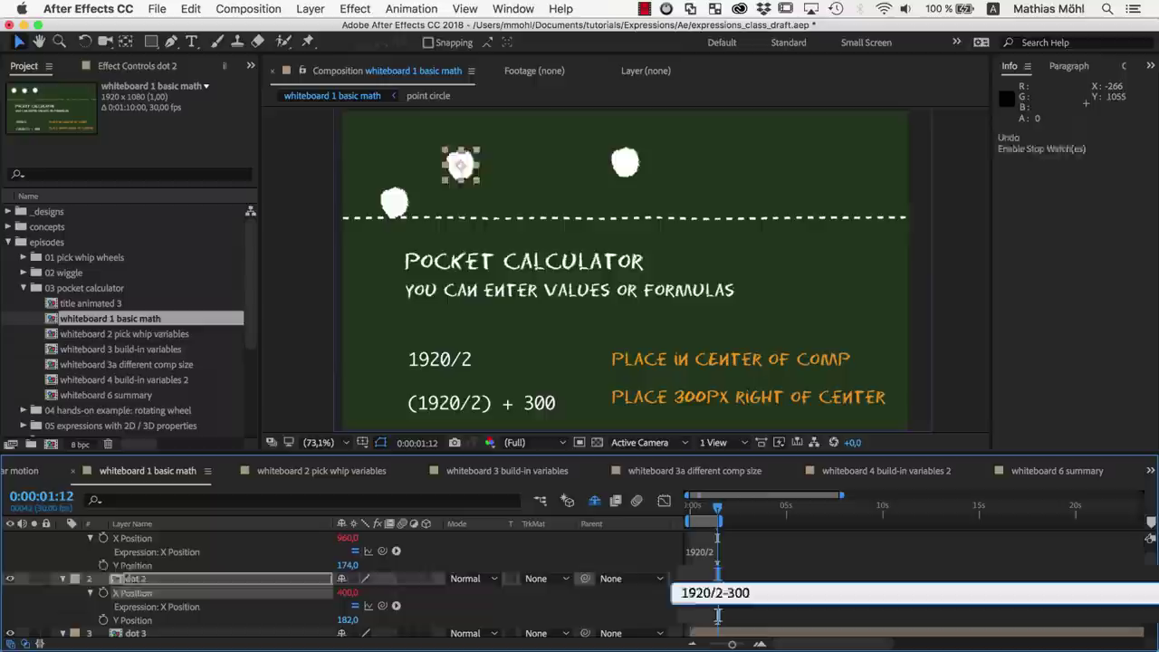
left_click(538, 163)
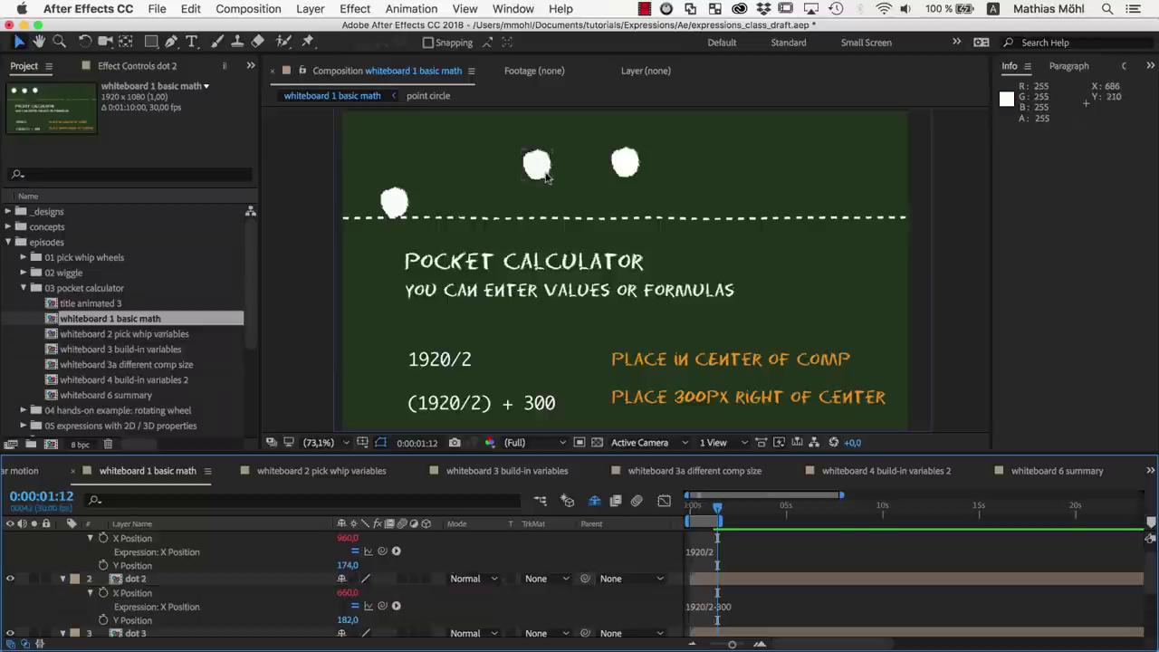
left_click(690, 606)
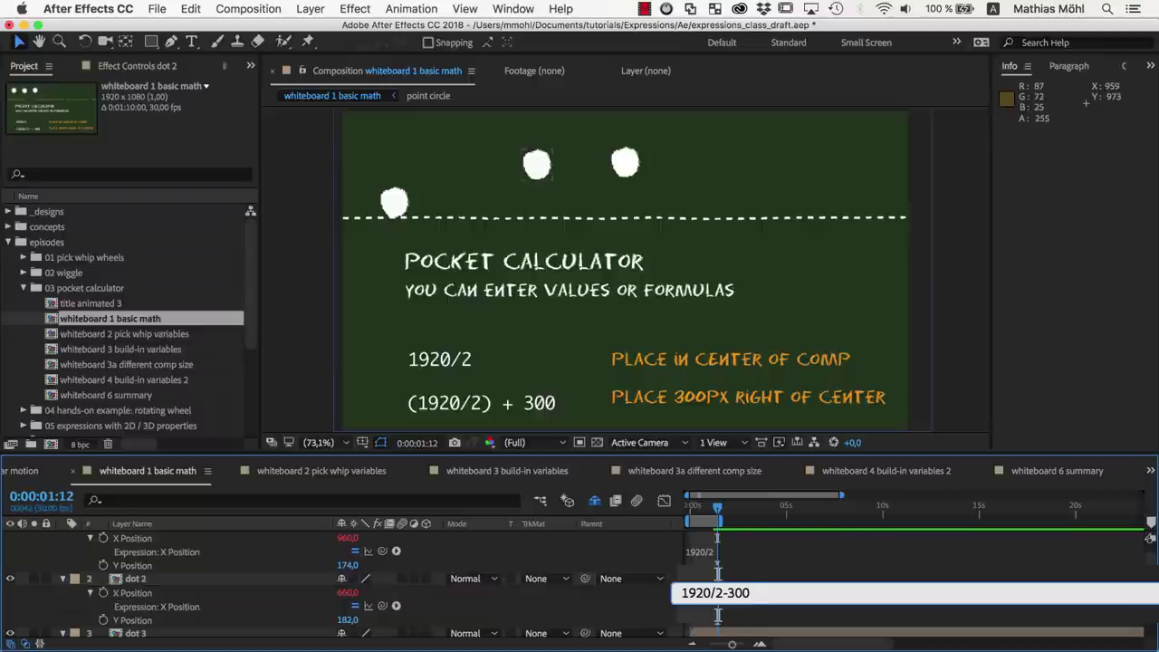
type("(")
left_click(700, 592)
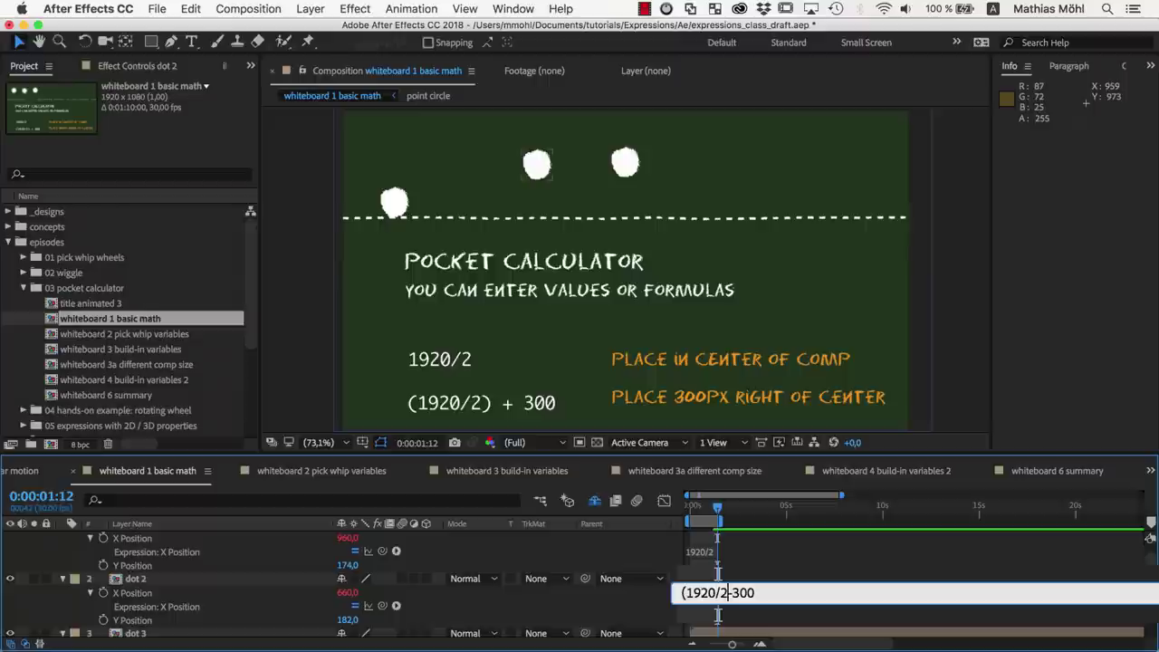
left_click(730, 593)
type(")")
left_click(740, 592)
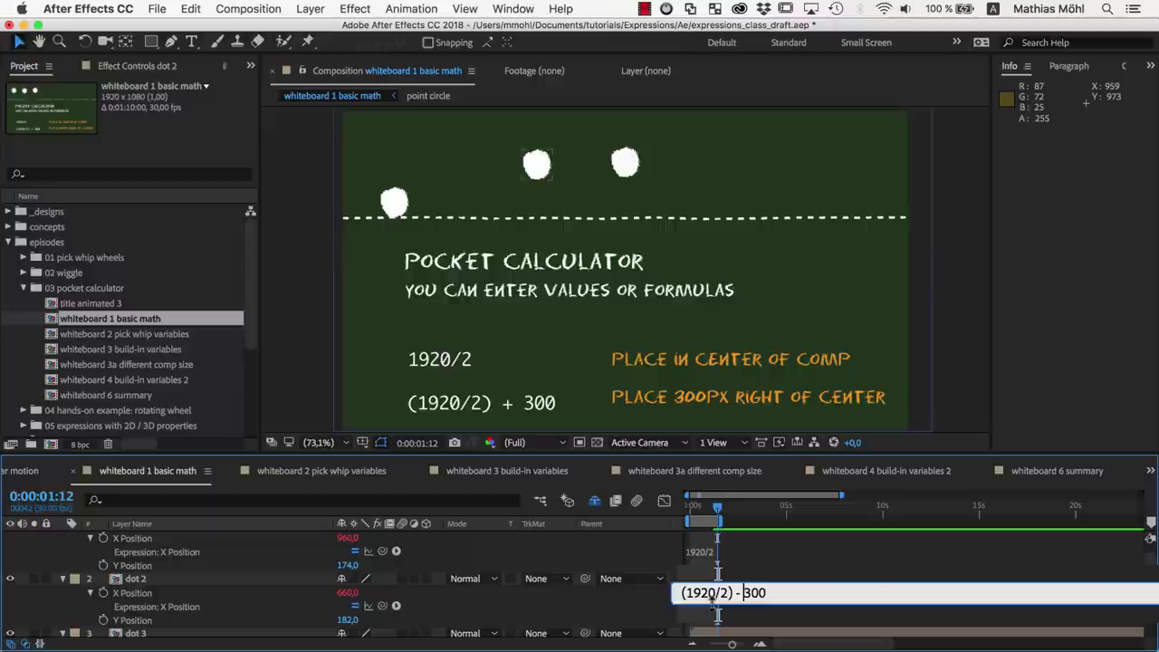
left_click(663, 609)
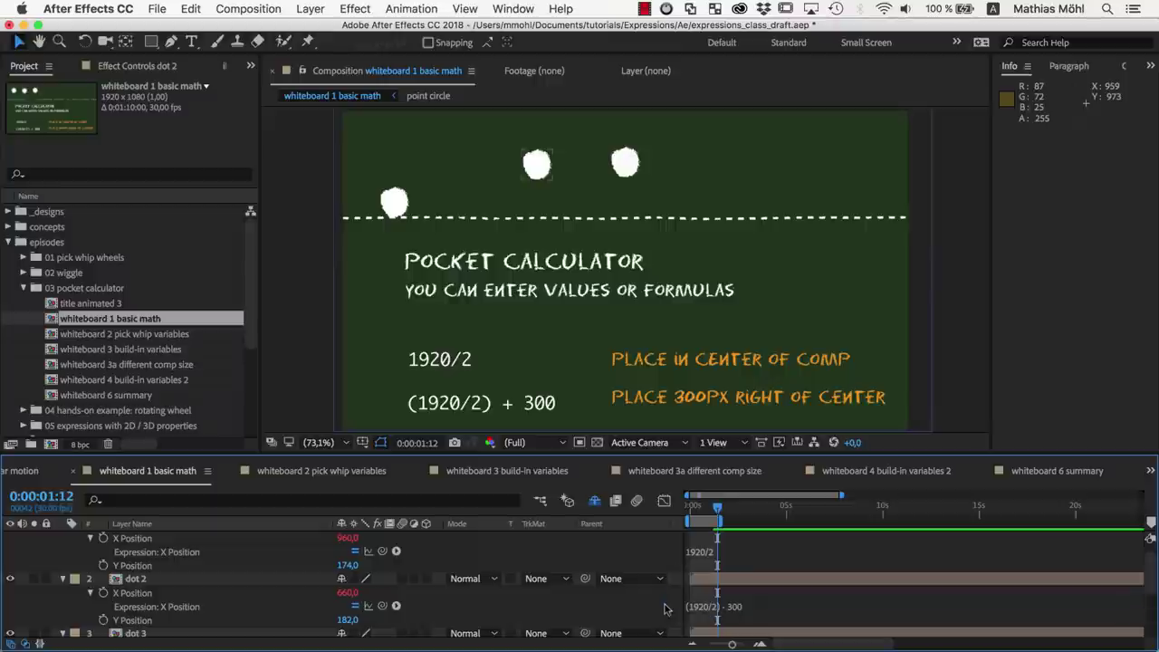
Zoom the timeline in and collapse the dot and dot 2 layers.
key("equal")
key("equal")
key("equal")
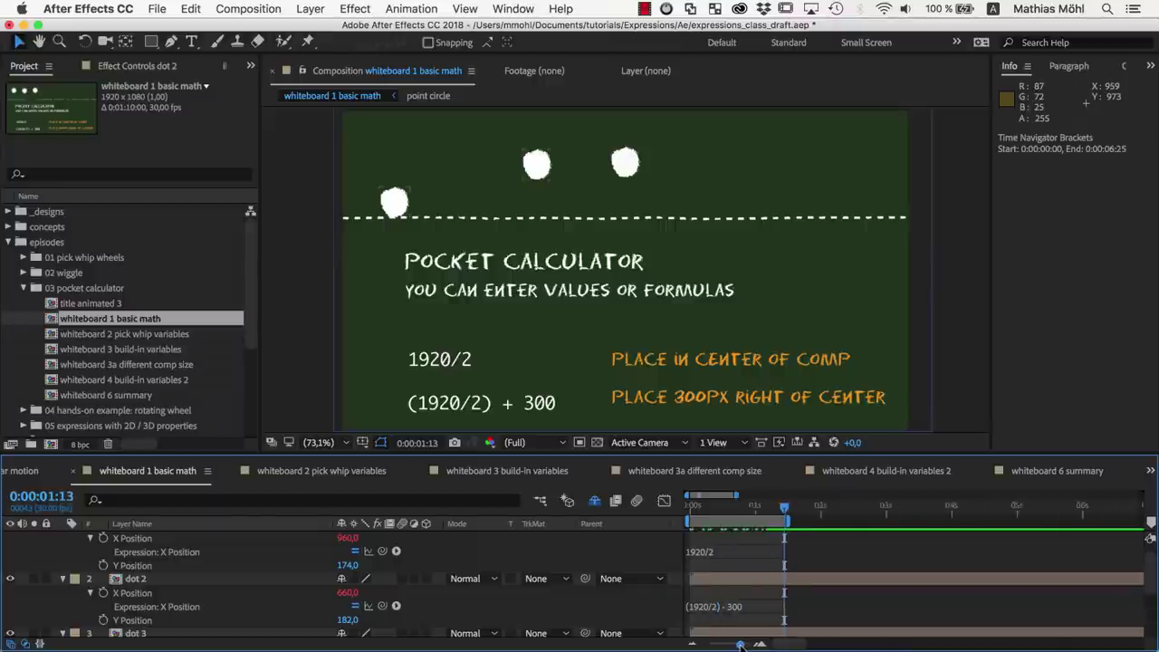
scroll(664, 610, "up", 1)
left_click(64, 538)
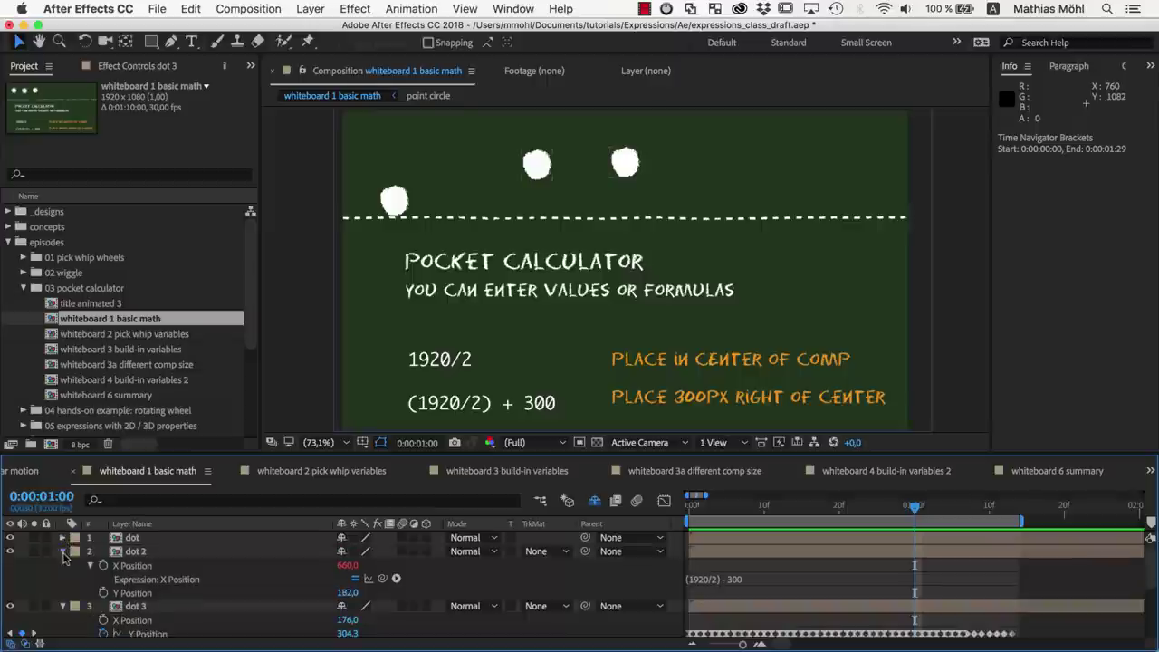
left_click(64, 551)
Preview the animation, then give dot 3's Y Position the expression 170.
key("Home")
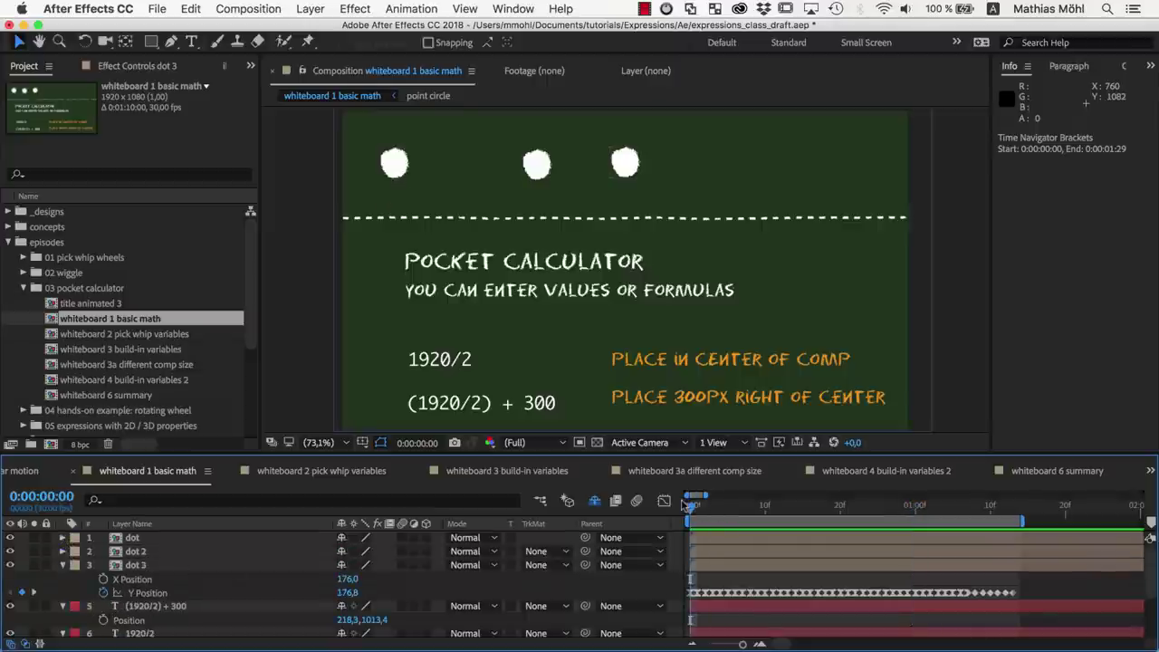
key("space")
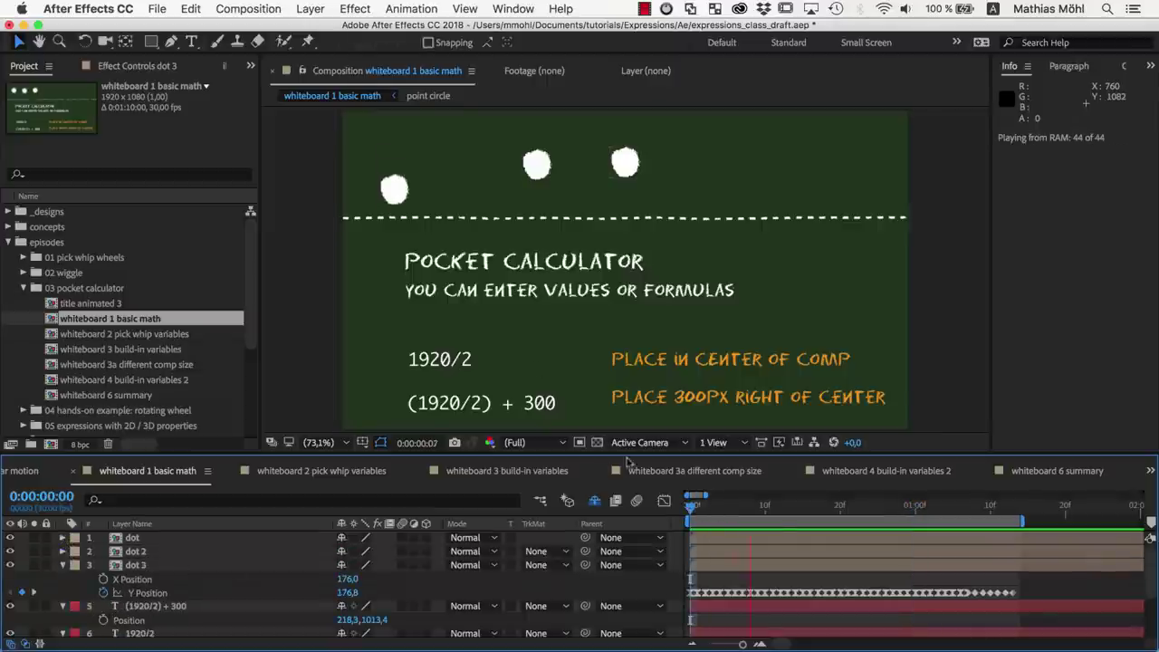
left_click(103, 593, "alt")
type("17")
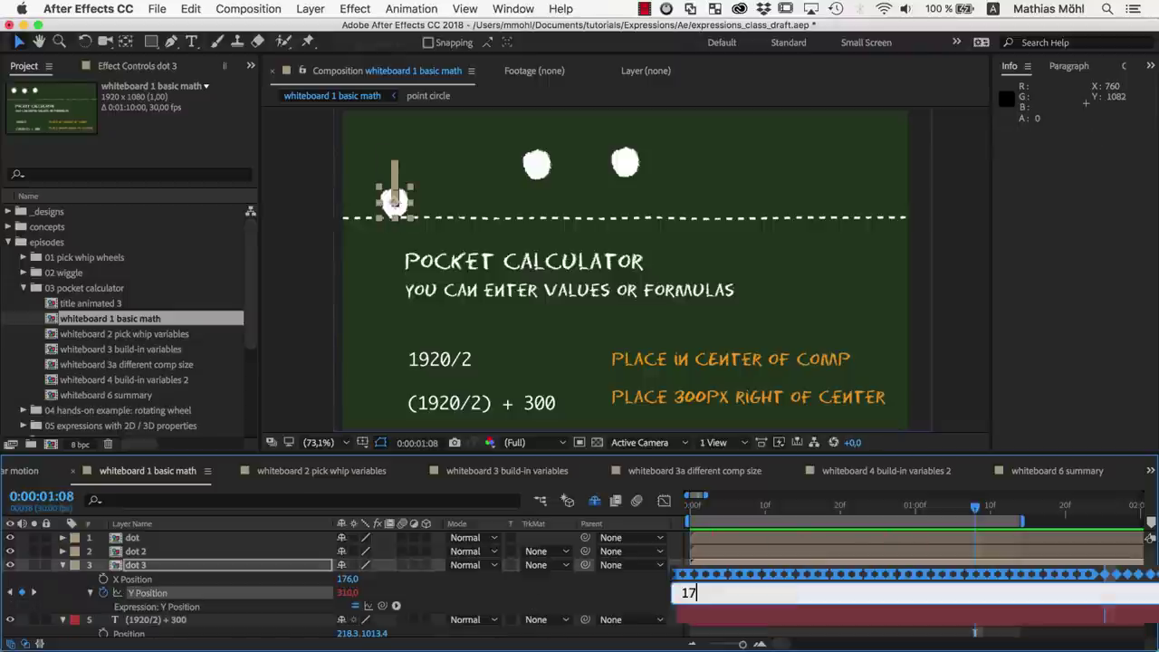
type("0")
key("KP_Enter")
Preview the result and toggle dot 3's Y Position expression off, on and off to compare.
key("space")
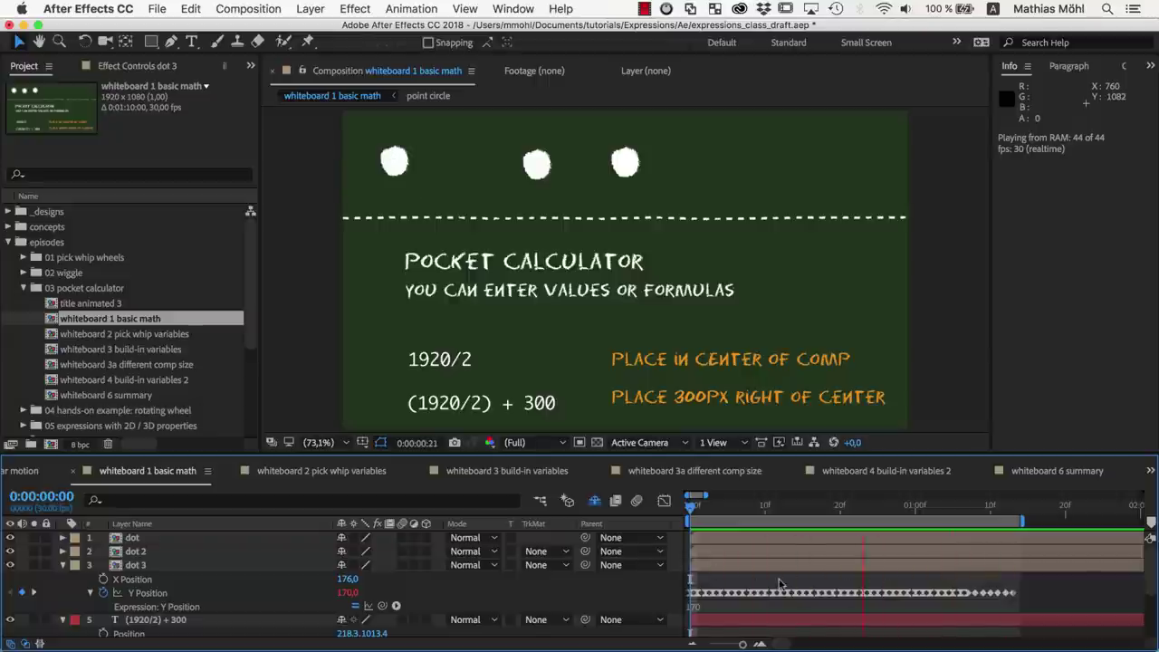
key("space")
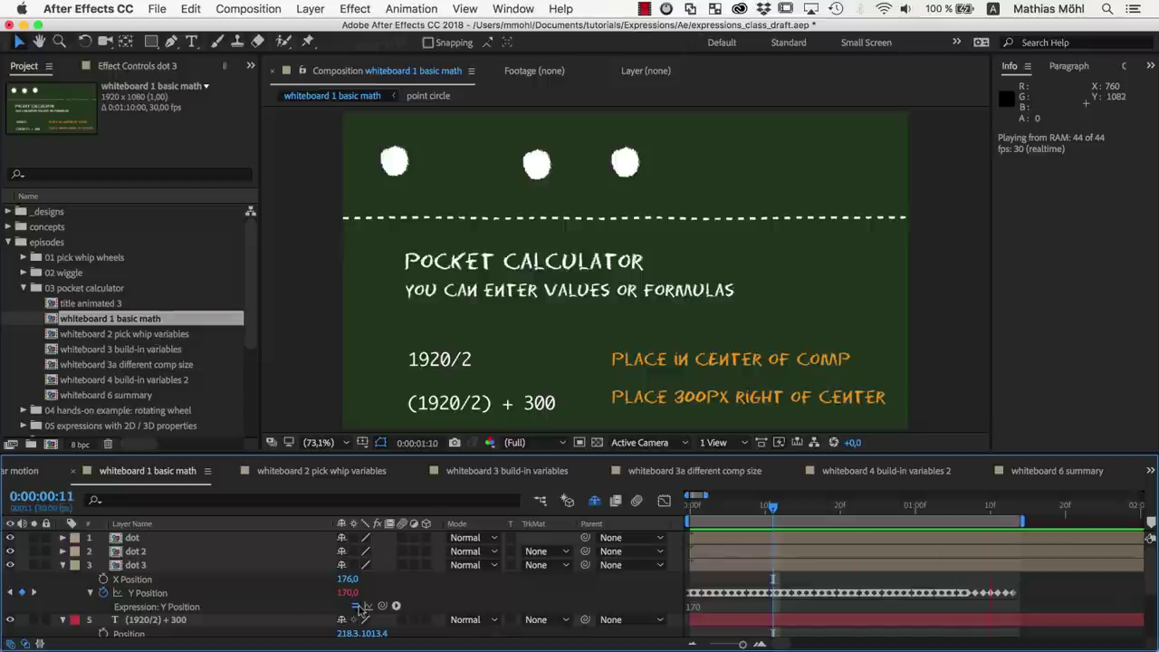
left_click(355, 607)
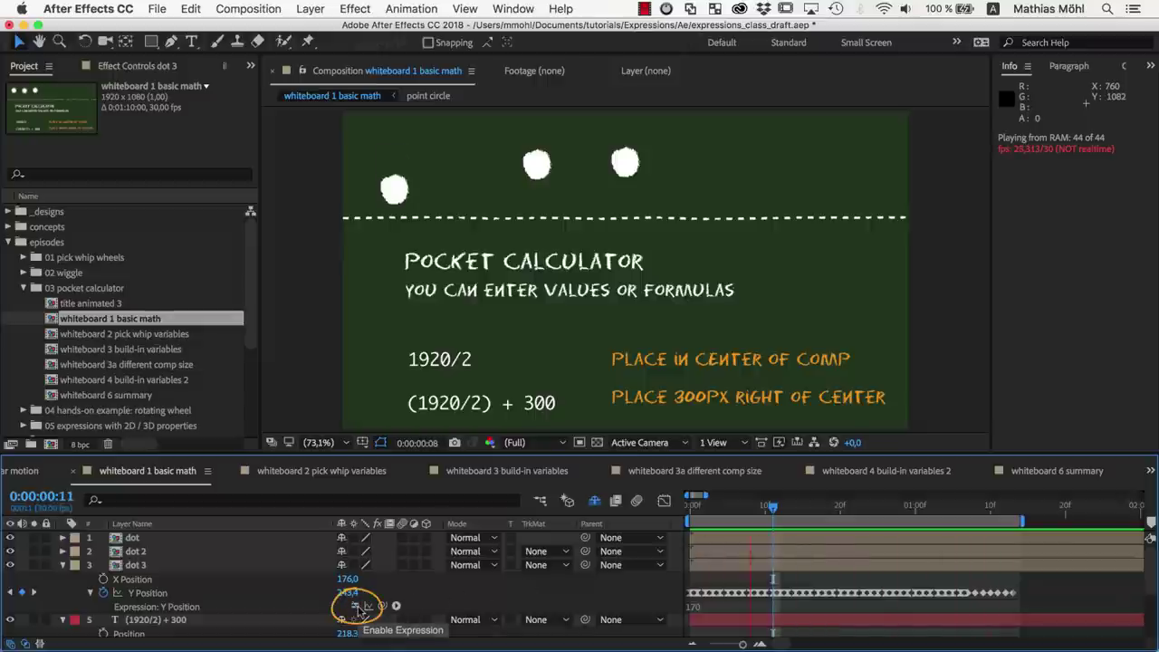
left_click(356, 606)
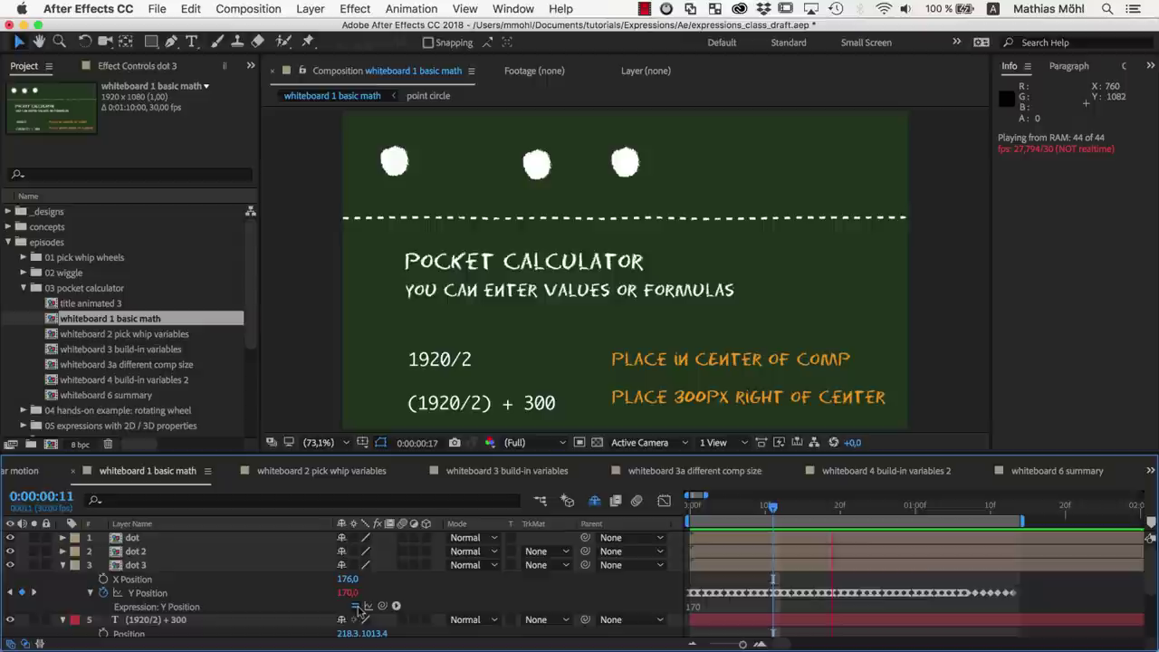
left_click(356, 607)
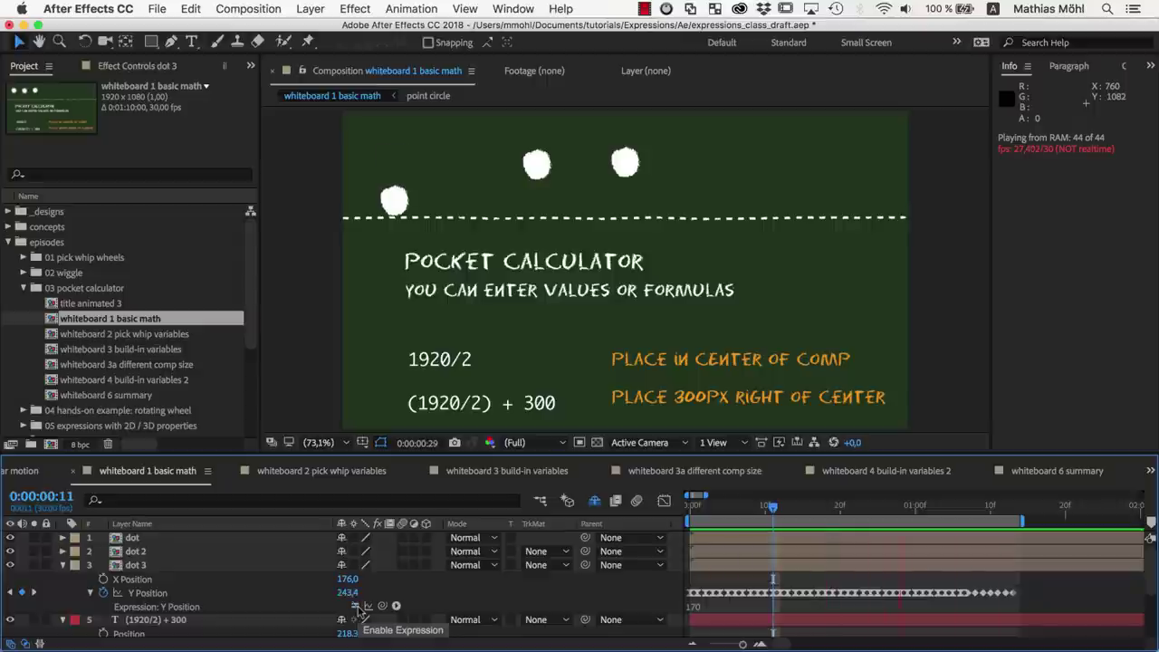
Re-enable dot 3's Y Position expression and drag dot 3 rightward along the top row.
left_click(357, 606)
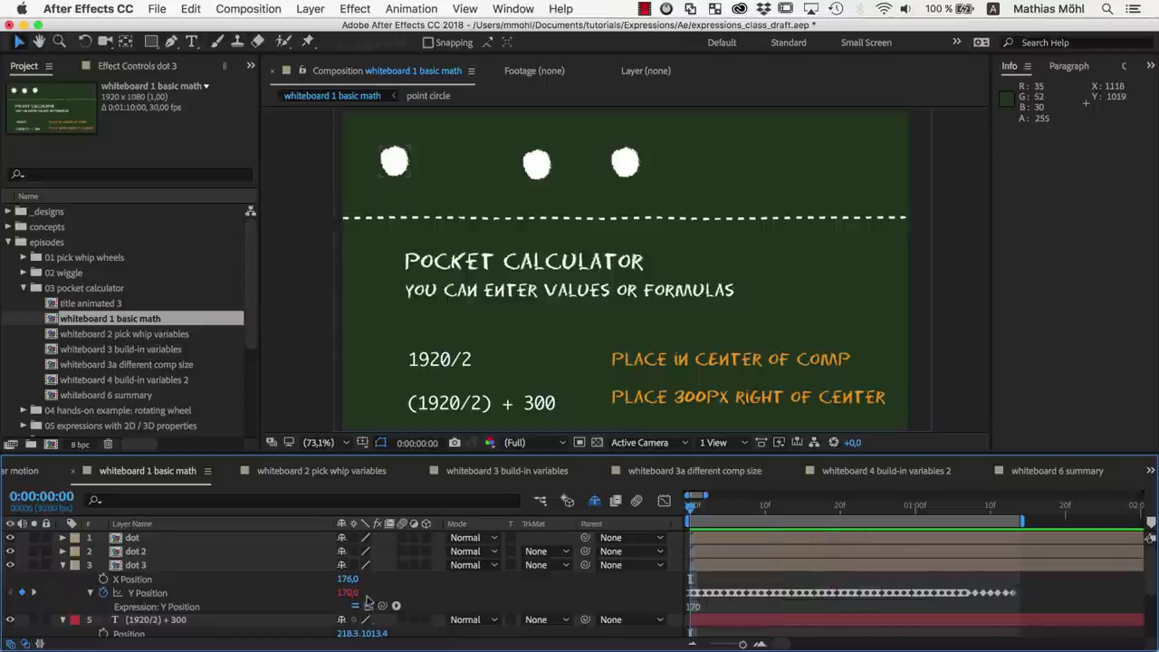
left_click(404, 166)
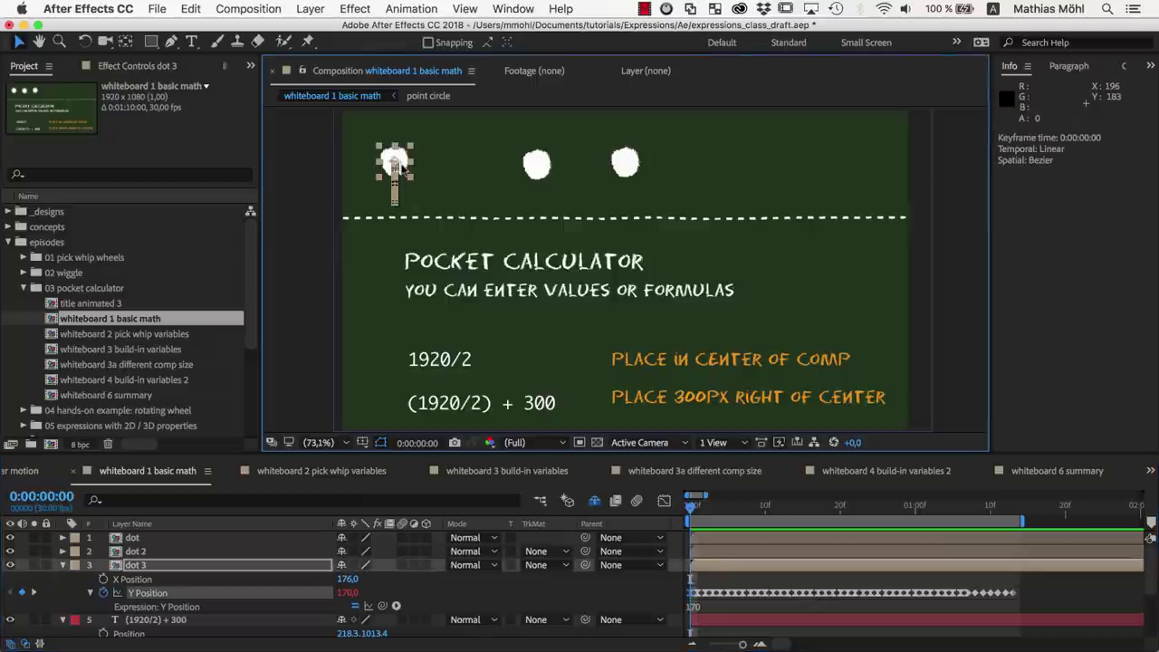
left_click_drag(404, 166, 387, 271)
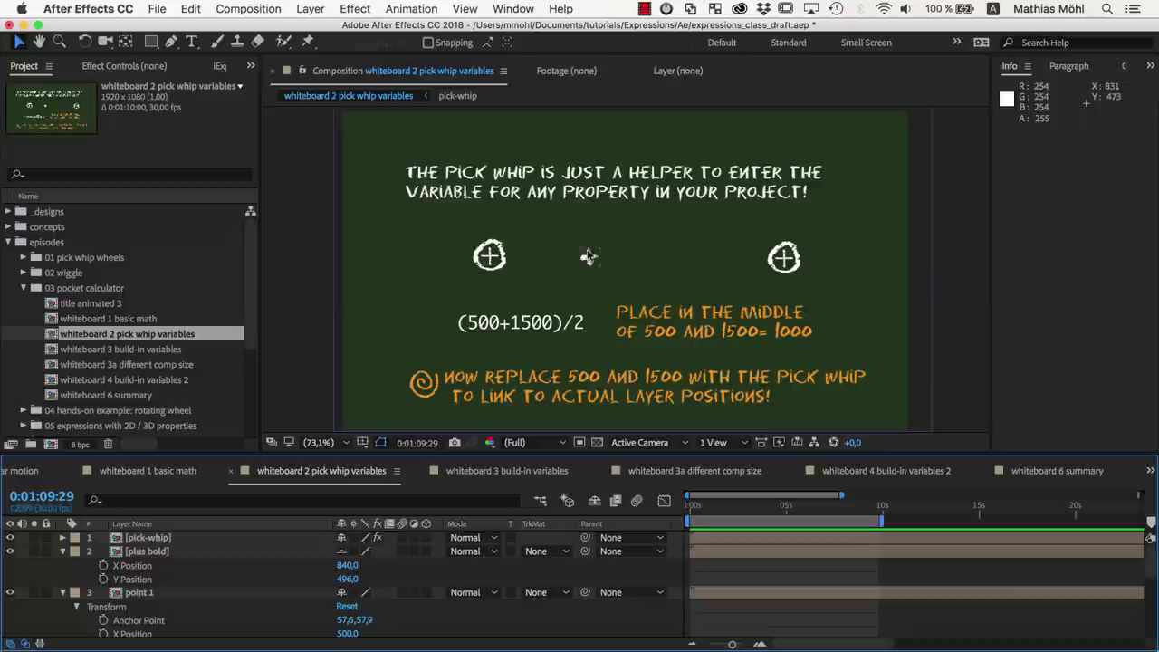
Give the plus bold layer's X Position the expression (500+1500)/2, placing it at 1000.
left_click(589, 257)
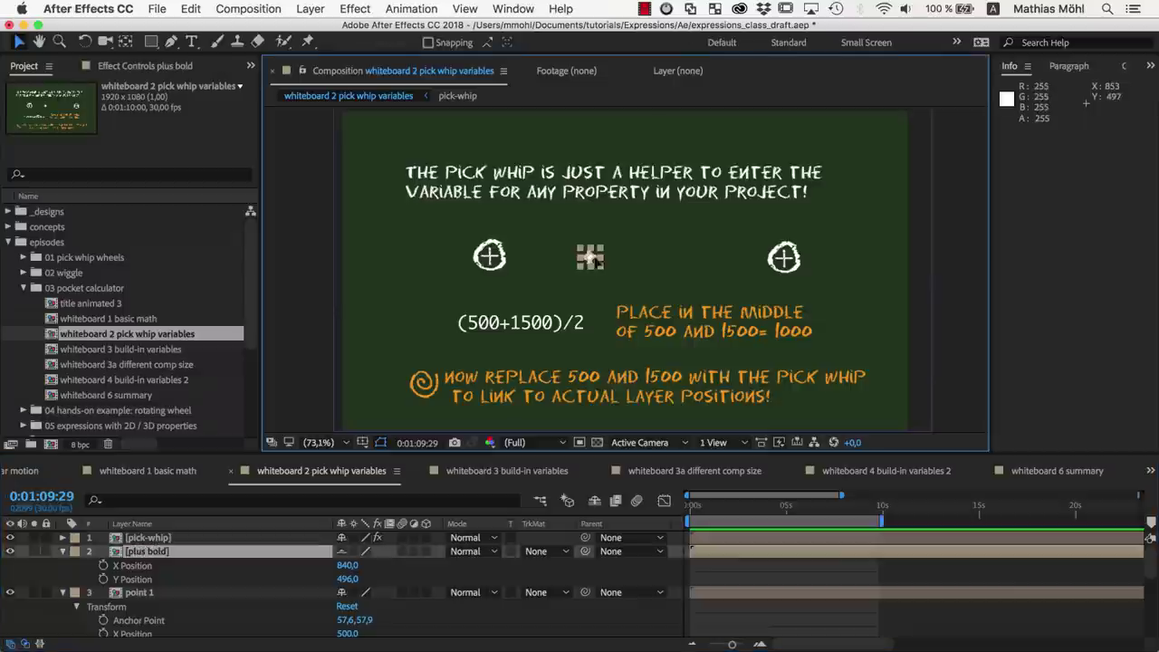
left_click(571, 239)
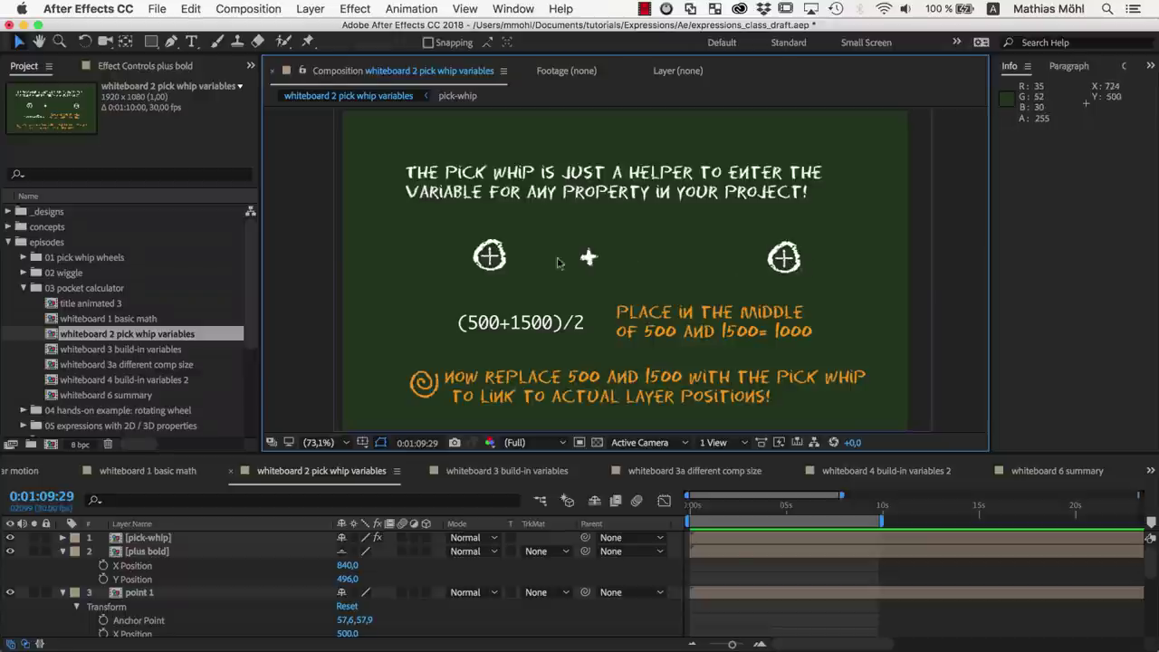
left_click(587, 258)
left_click(103, 565, "alt")
type("(")
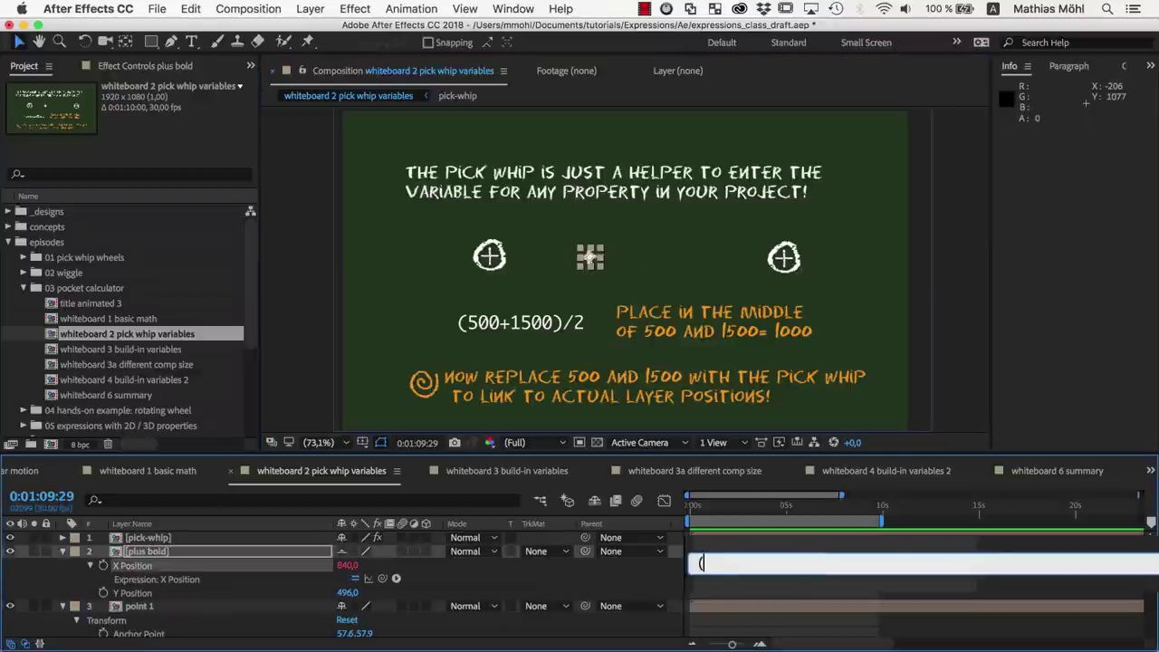
type("500+1500)/")
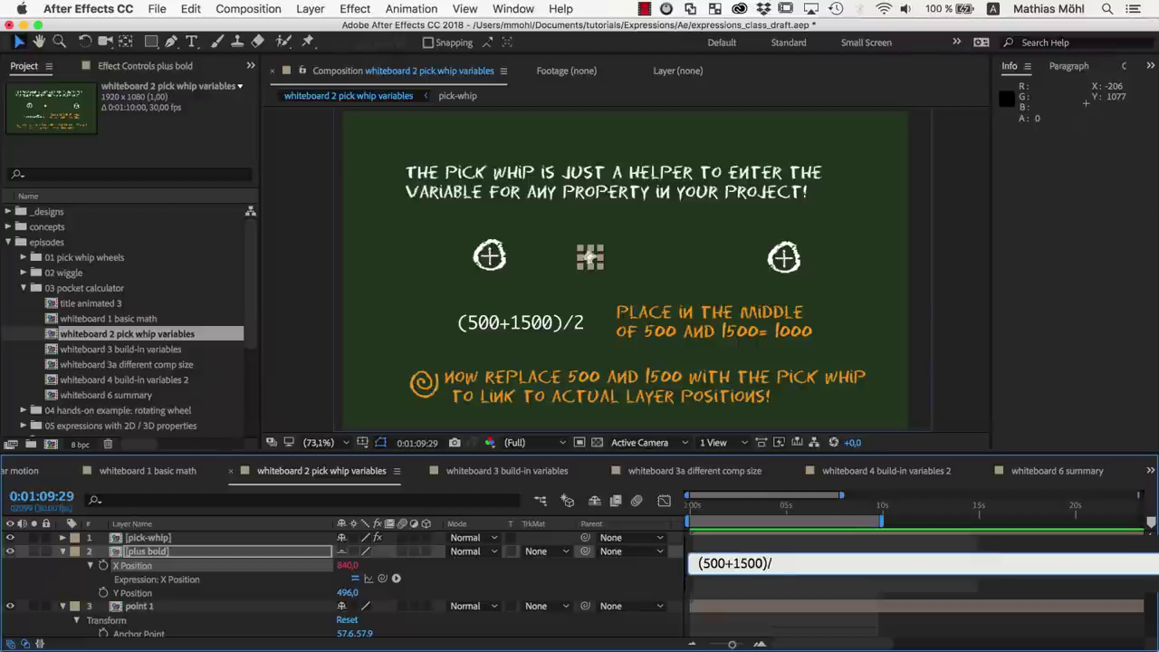
type("2")
key("KP_Enter")
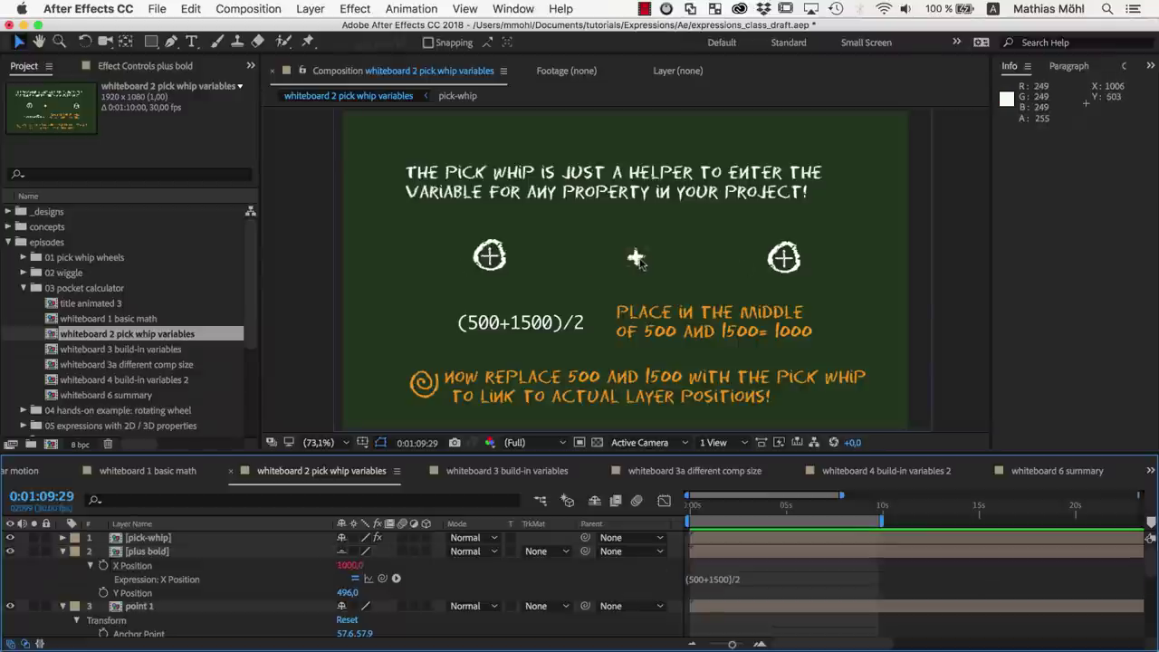
left_click(386, 579)
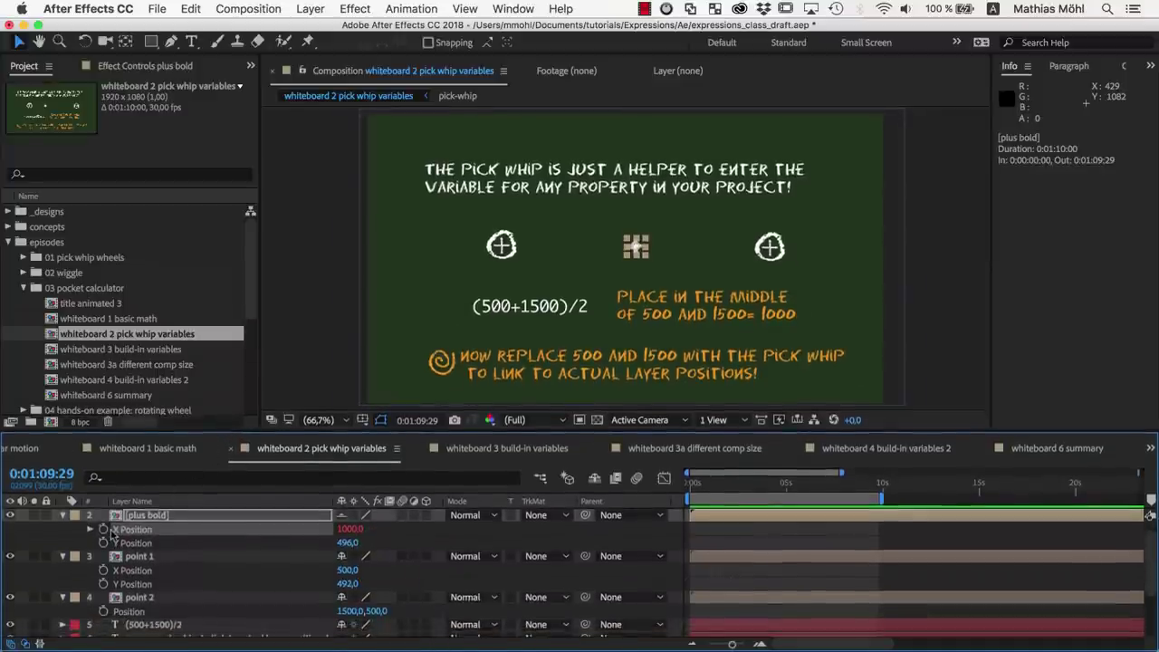
Pick-whip the 500 in plus bold's X expression to point 1's X Position.
left_click(104, 529, "alt")
type("(500+1500)/2")
double_click(711, 533)
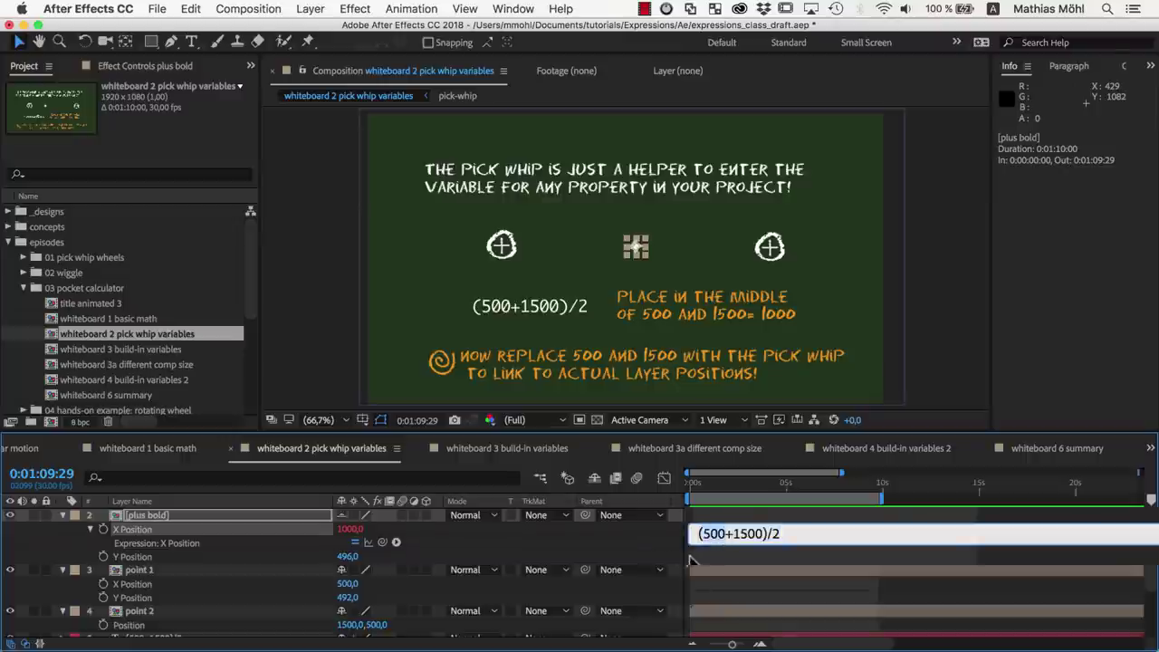
left_click_drag(382, 541, 256, 593)
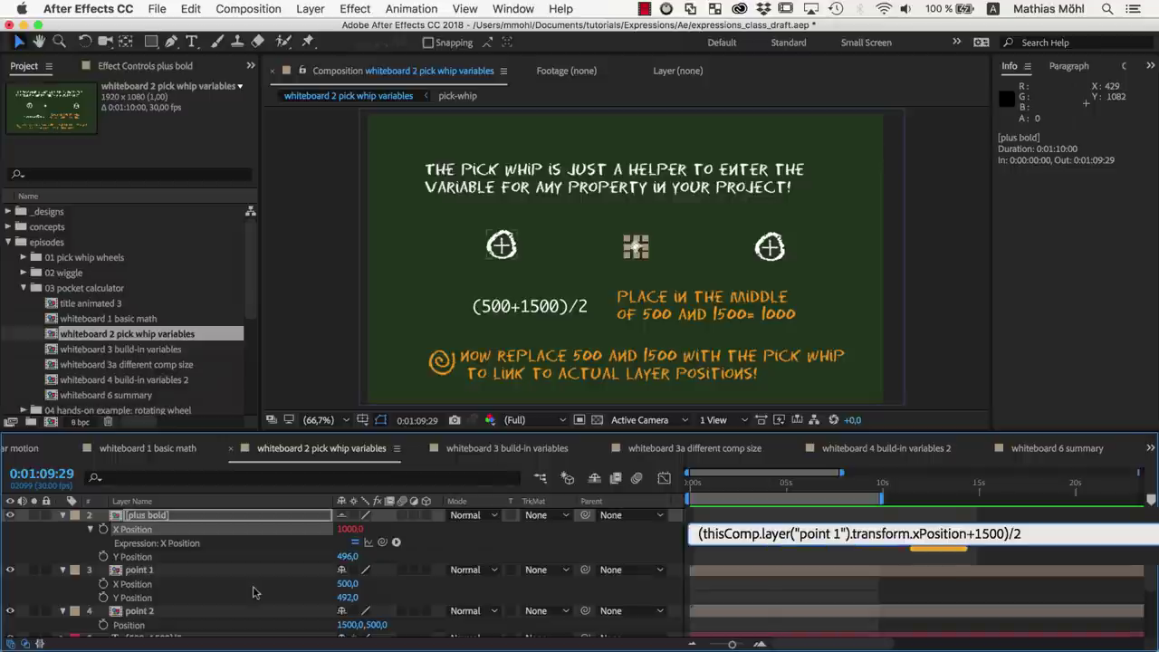
scroll(254, 592, "down", 1)
left_click_drag(974, 518, 1003, 520)
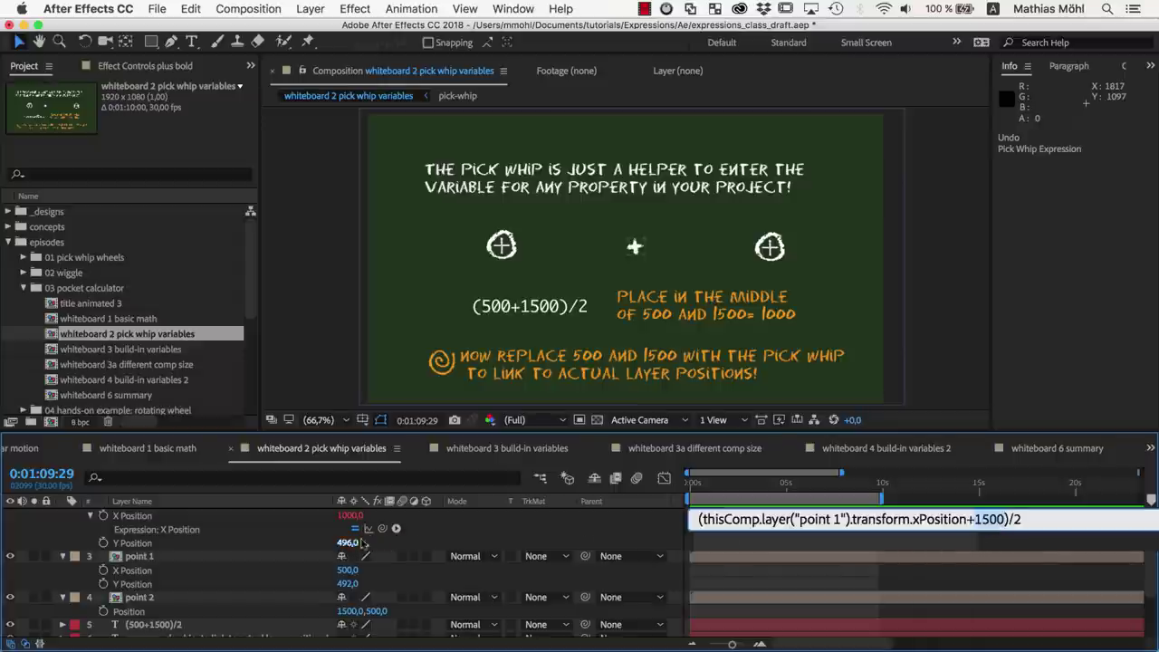
left_click_drag(381, 528, 254, 610)
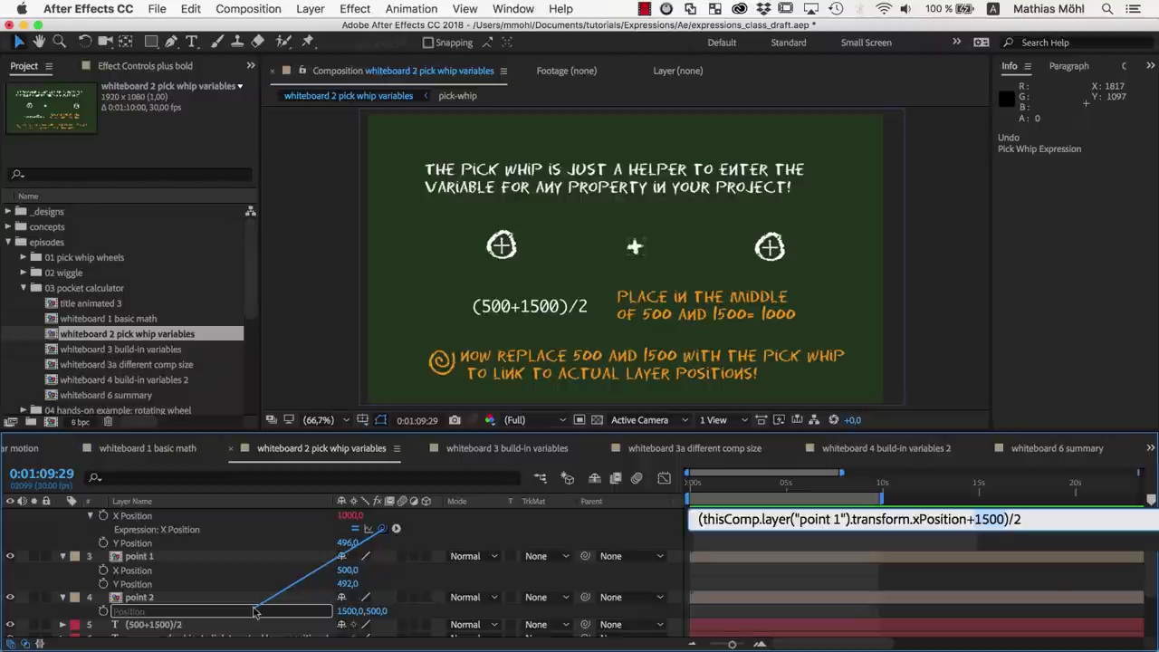
left_click_drag(255, 610, 255, 611)
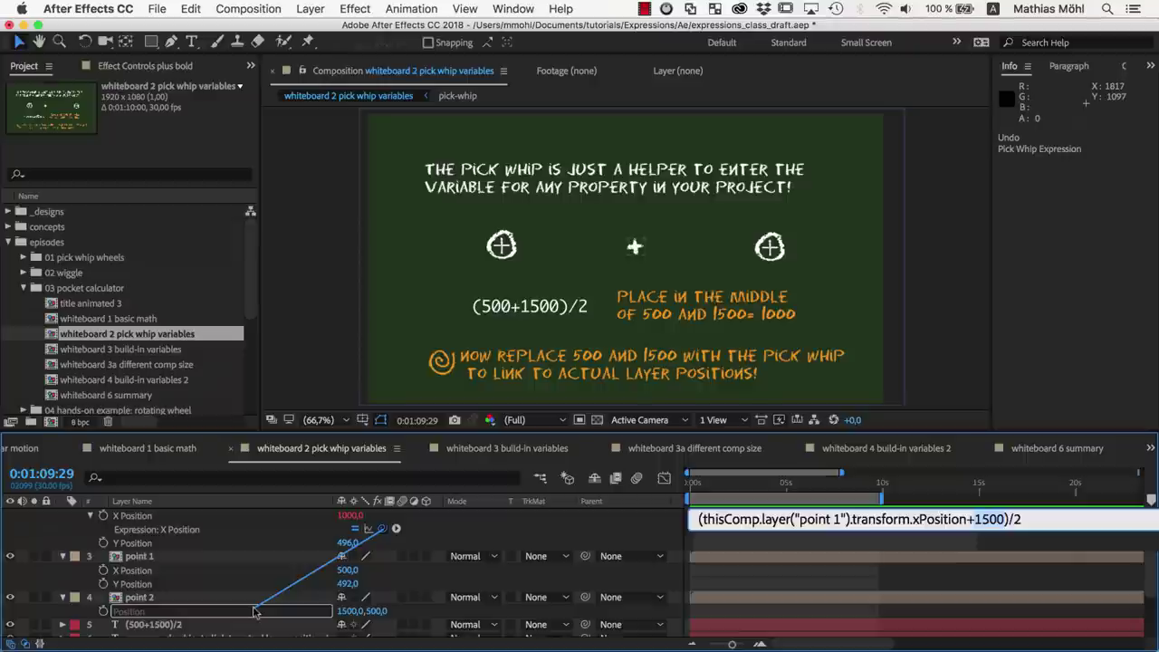
left_click_drag(257, 612, 215, 617)
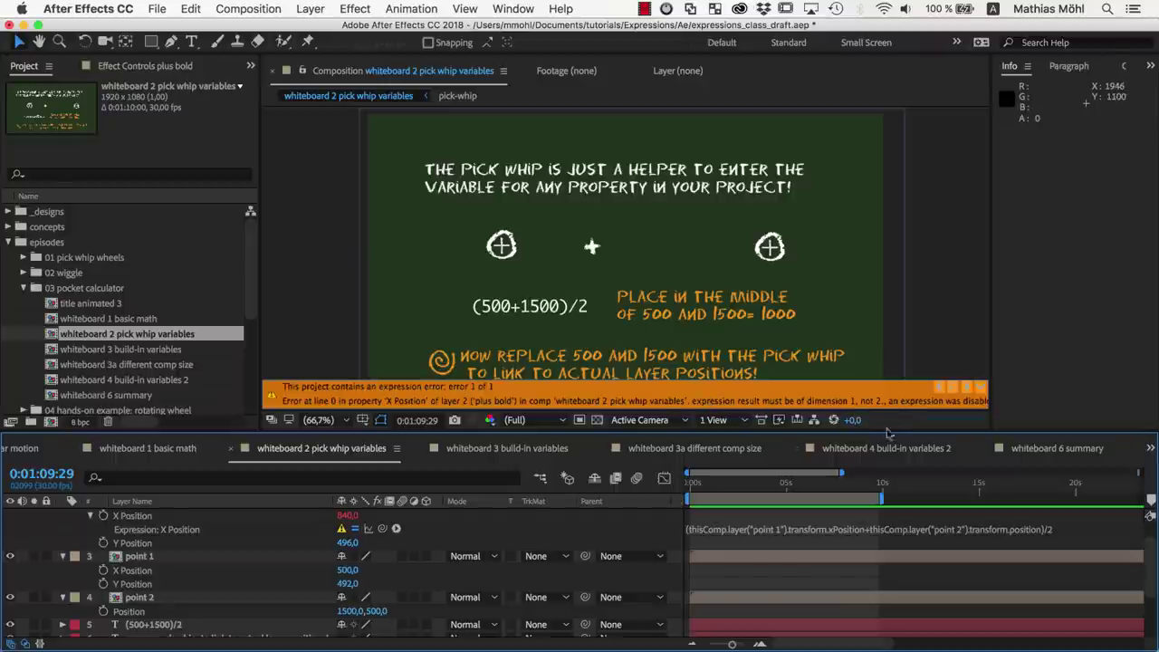
key("super+z")
Replace the 1500 with a pick-whip link to point 2's position[0] and close the parenthesis.
left_click(887, 534)
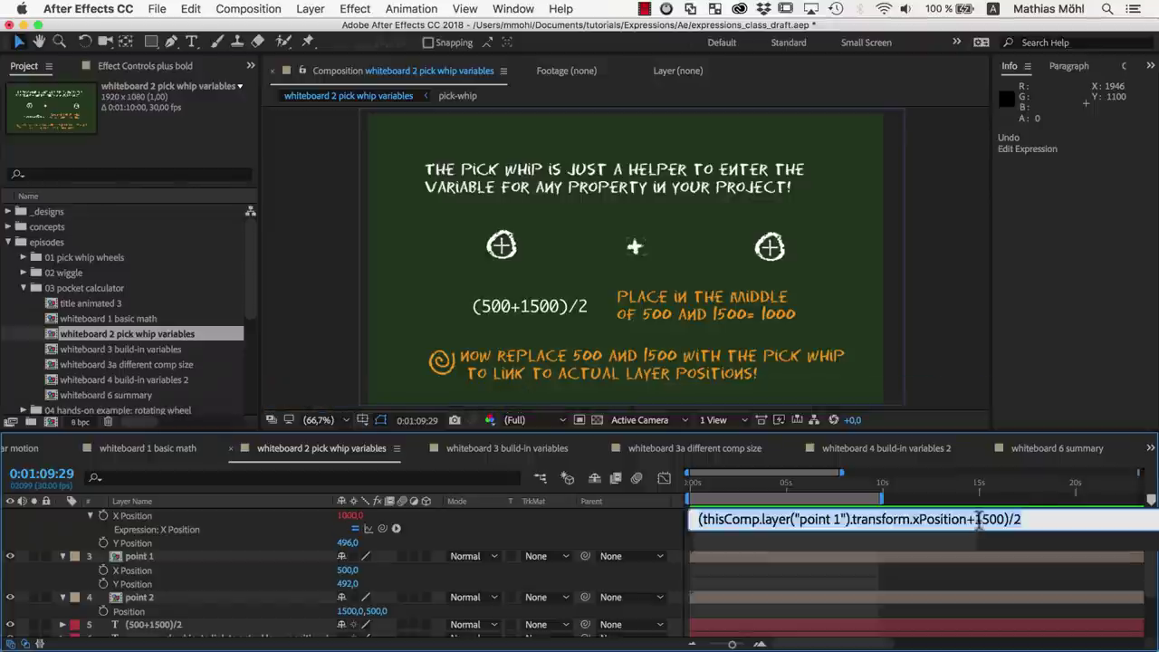
left_click_drag(974, 519, 996, 537)
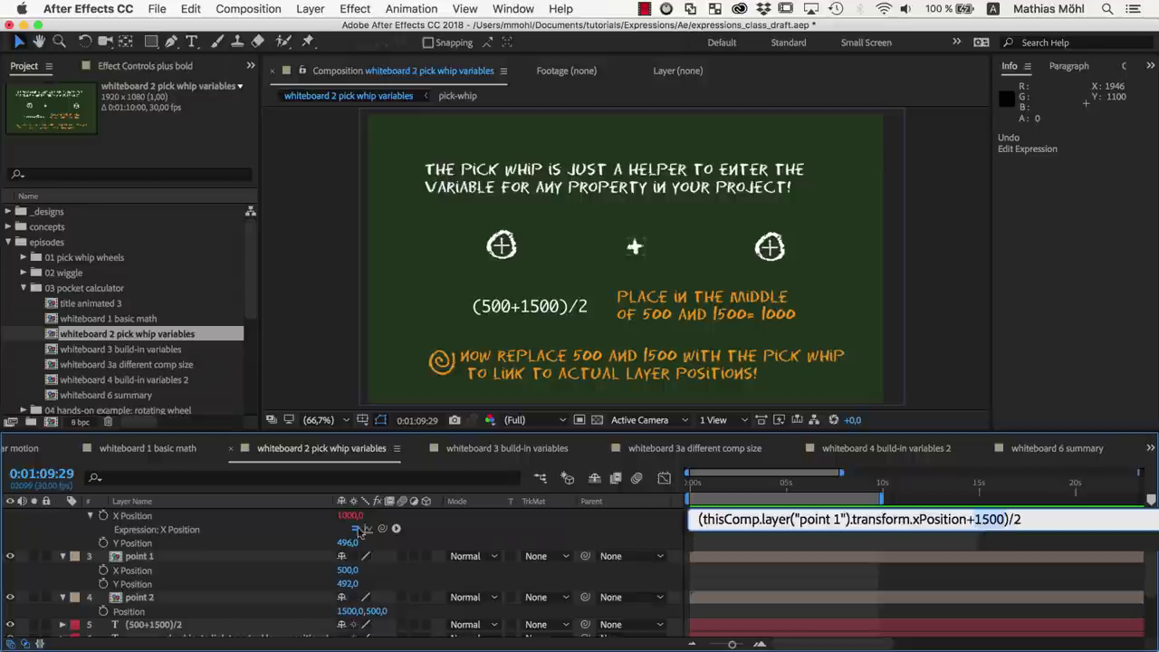
left_click_drag(381, 529, 355, 614)
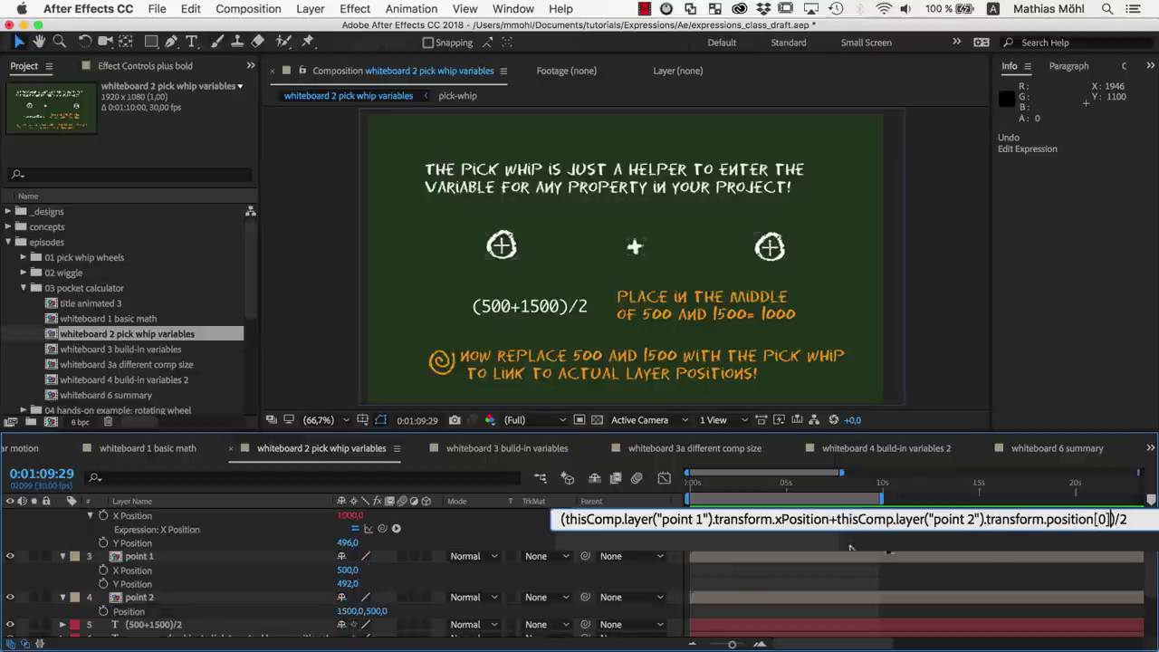
left_click_drag(836, 520, 985, 525)
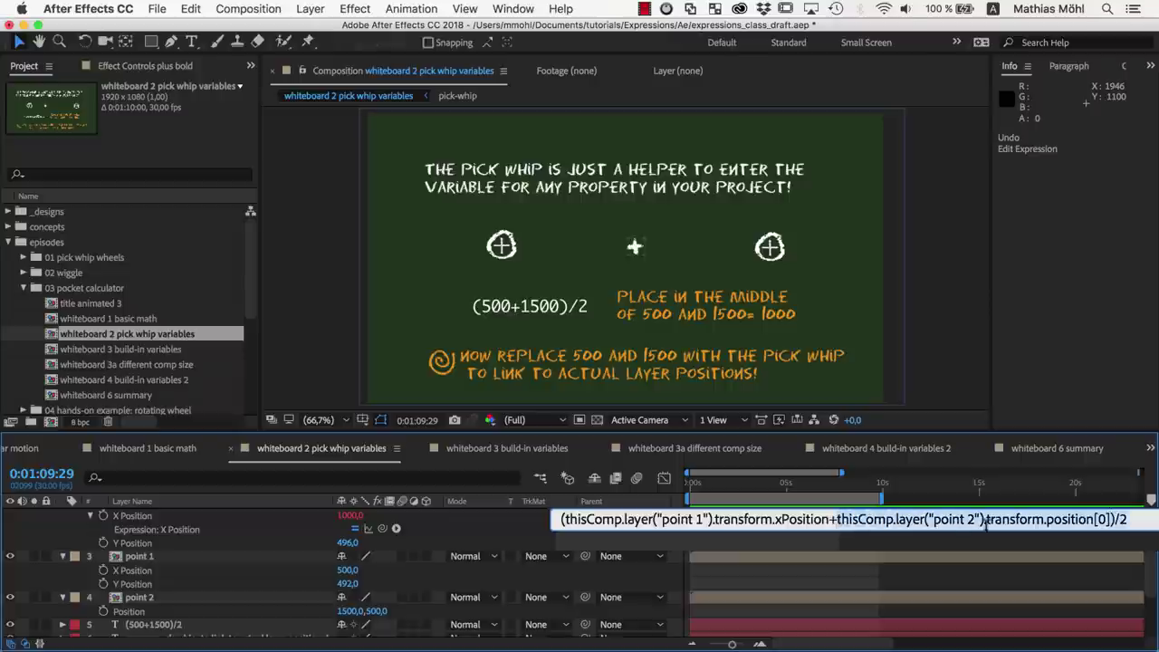
left_click(1105, 519)
type(")")
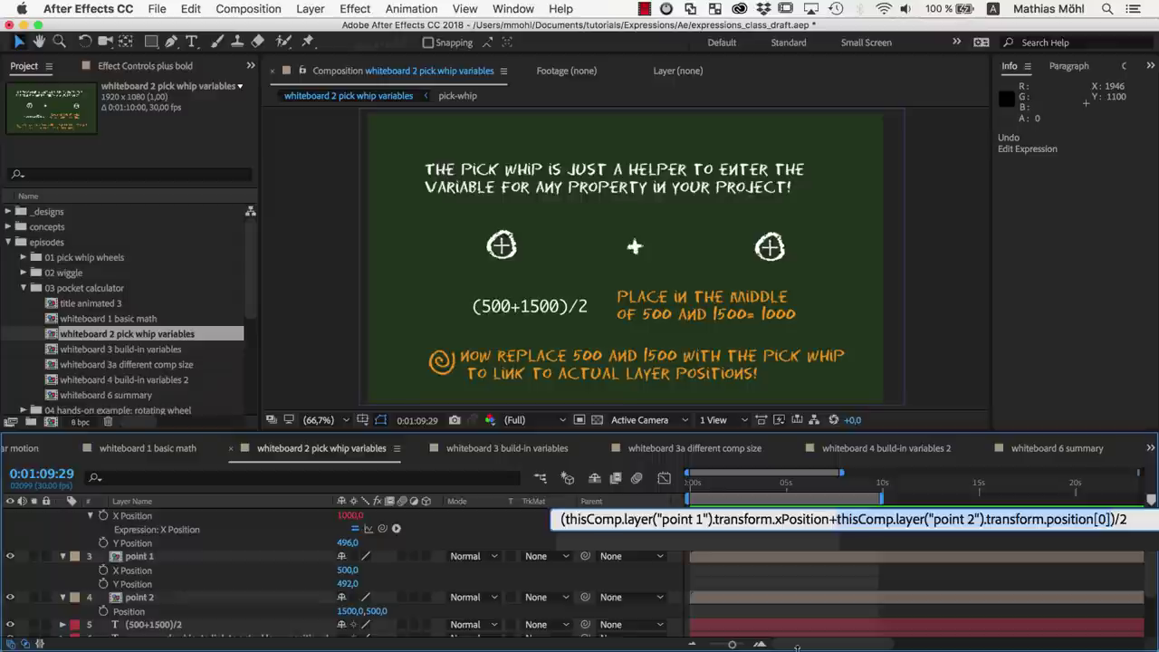
Drag point 2 left and point 1 right to check the plus tracks their midpoint, then open whiteboard 3 build-in variables.
left_click_drag(776, 247, 694, 250)
left_click_drag(501, 245, 536, 248)
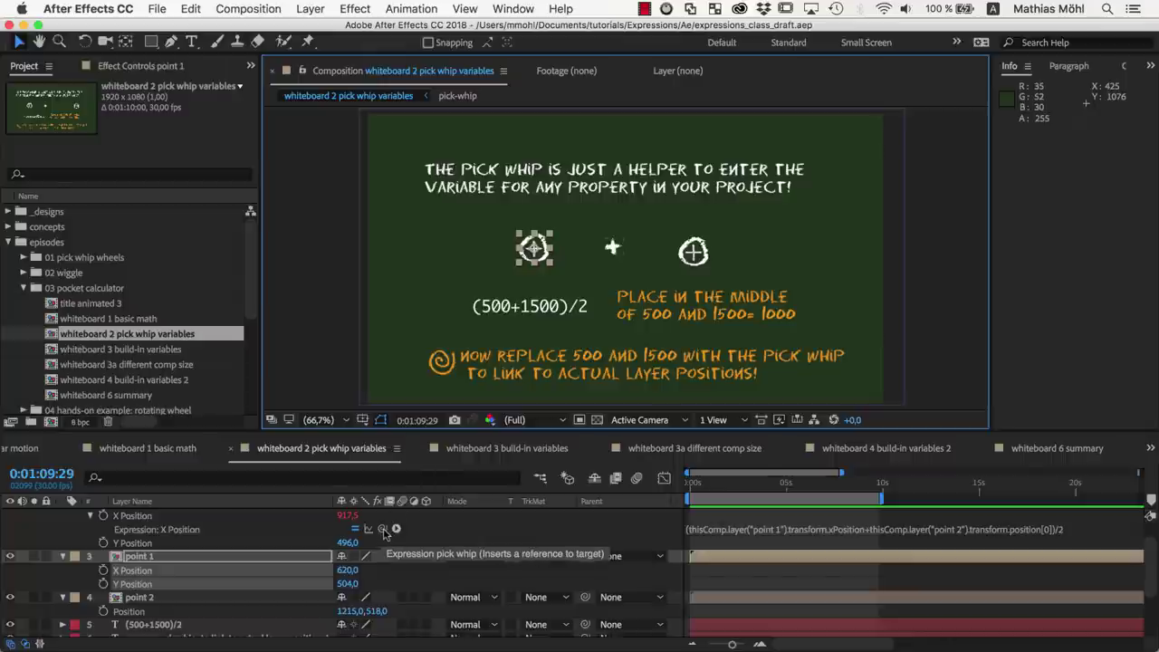
double_click(151, 349)
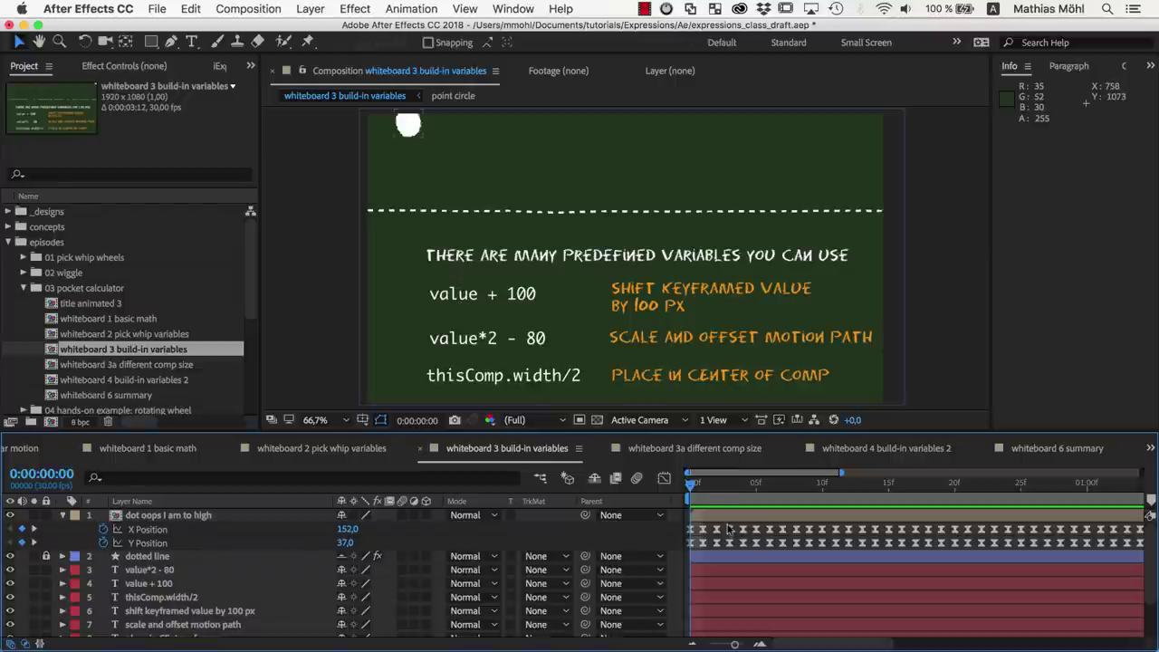
Add the expression value + 100 to the dot's Y Position, moving it from 215 to 315, and preview.
mouse_move(691, 486)
left_mouse_down()
mouse_move(783, 491)
mouse_move(689, 500)
left_mouse_up()
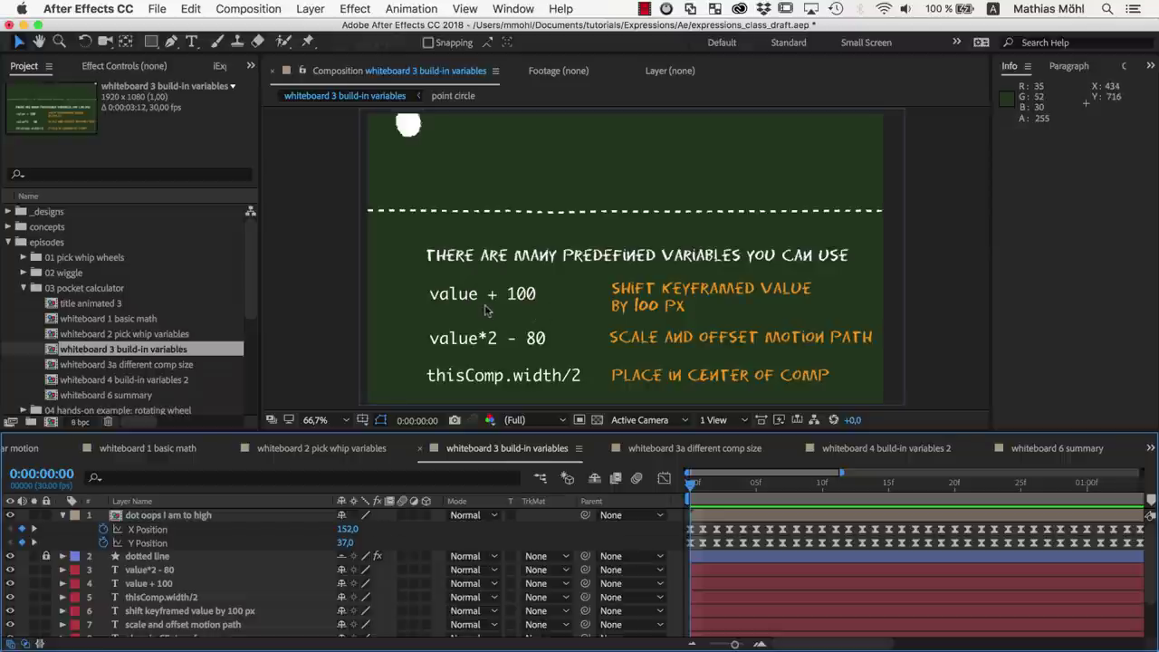
key("space")
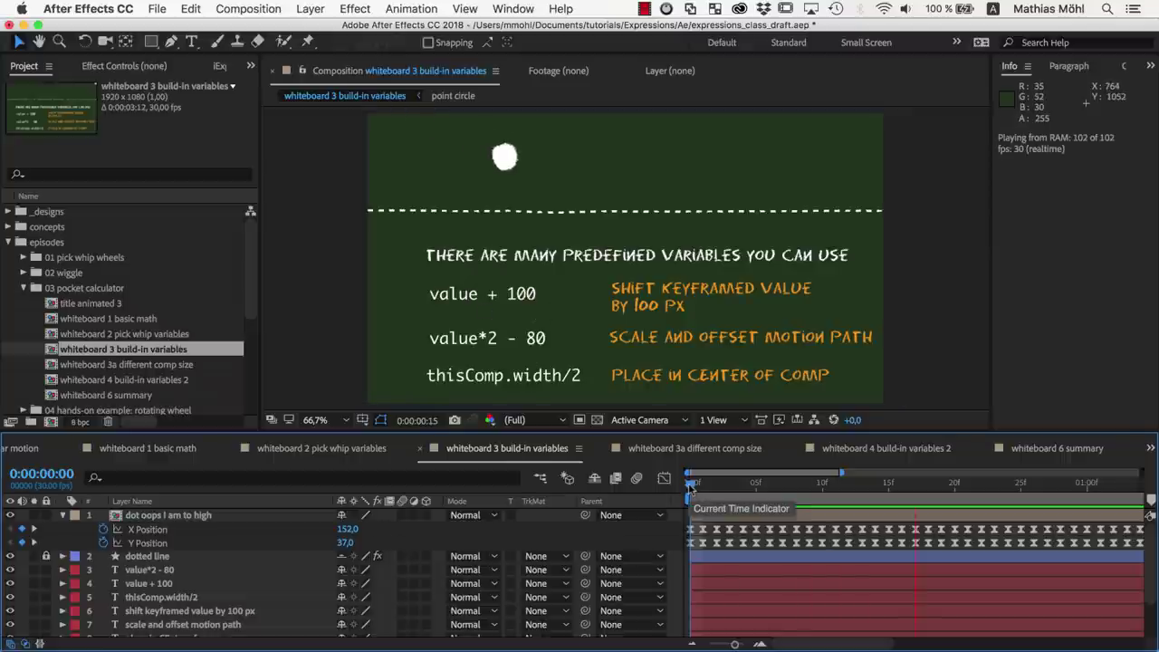
key("space")
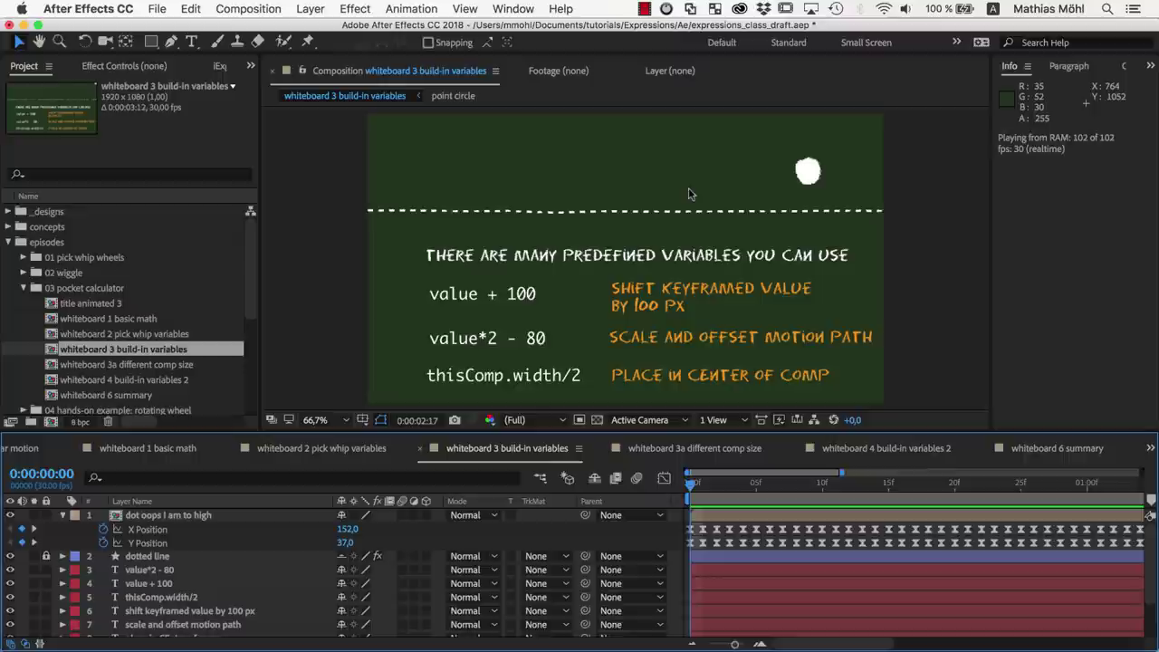
left_click(103, 543, "alt")
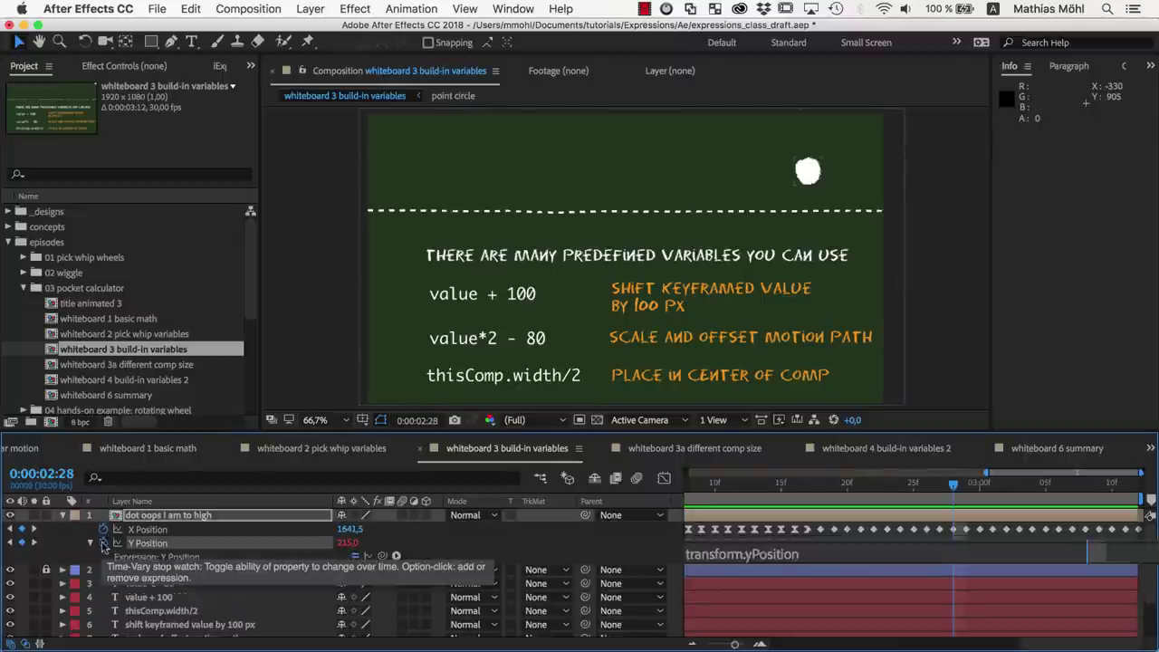
type("value + 100")
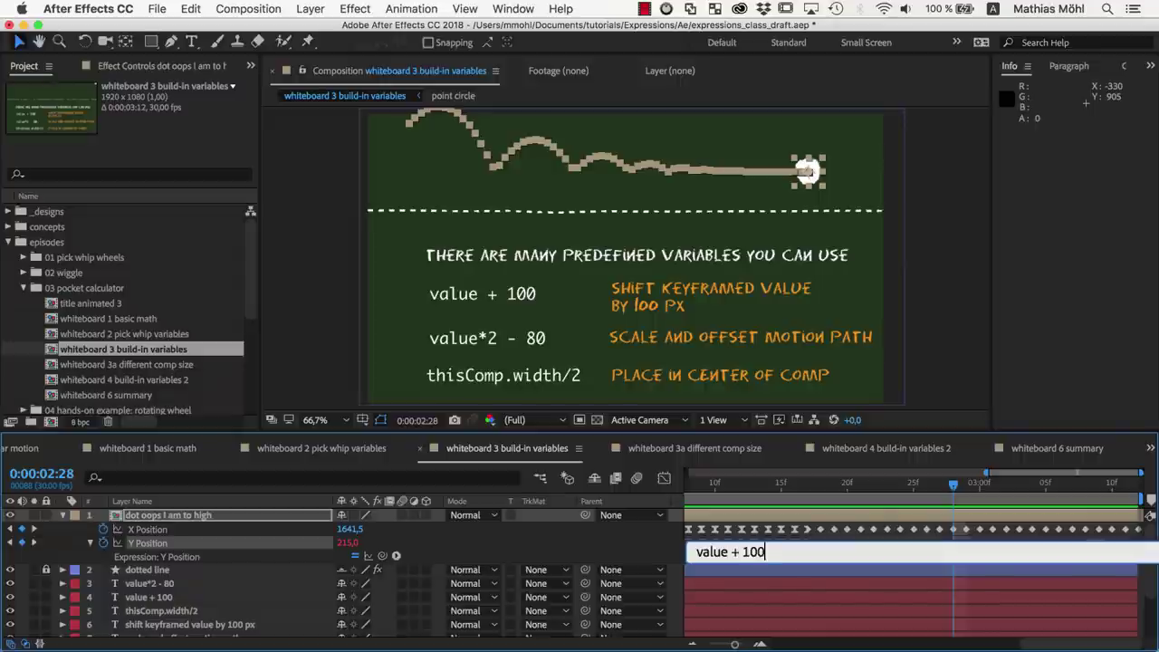
key("KP_Enter")
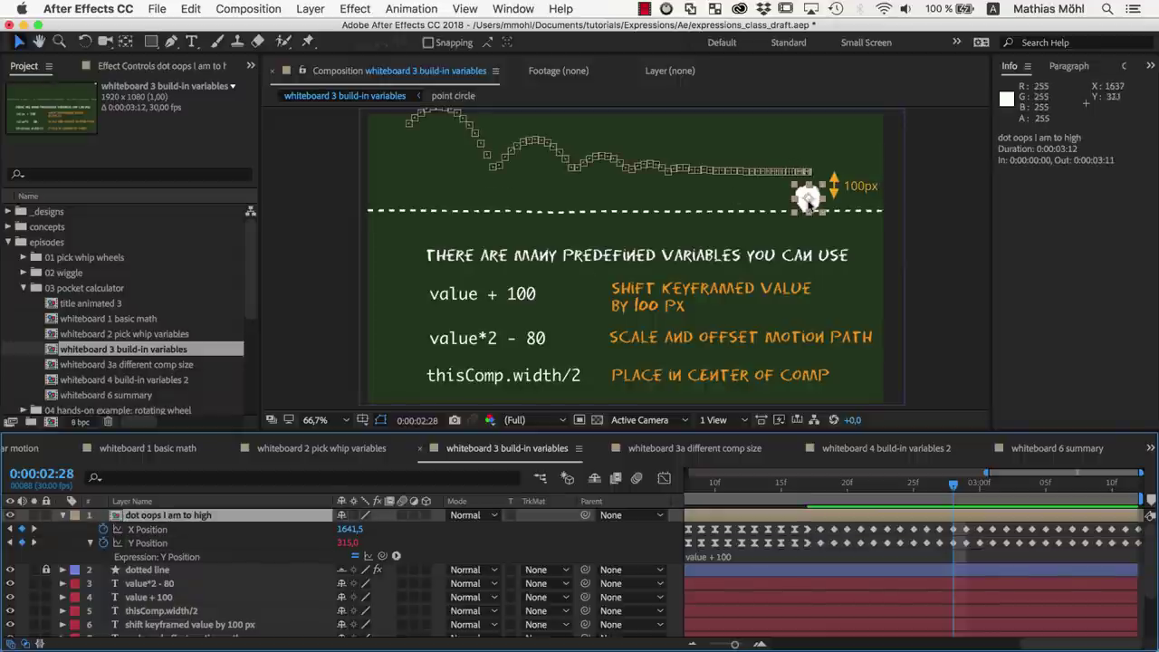
key("space")
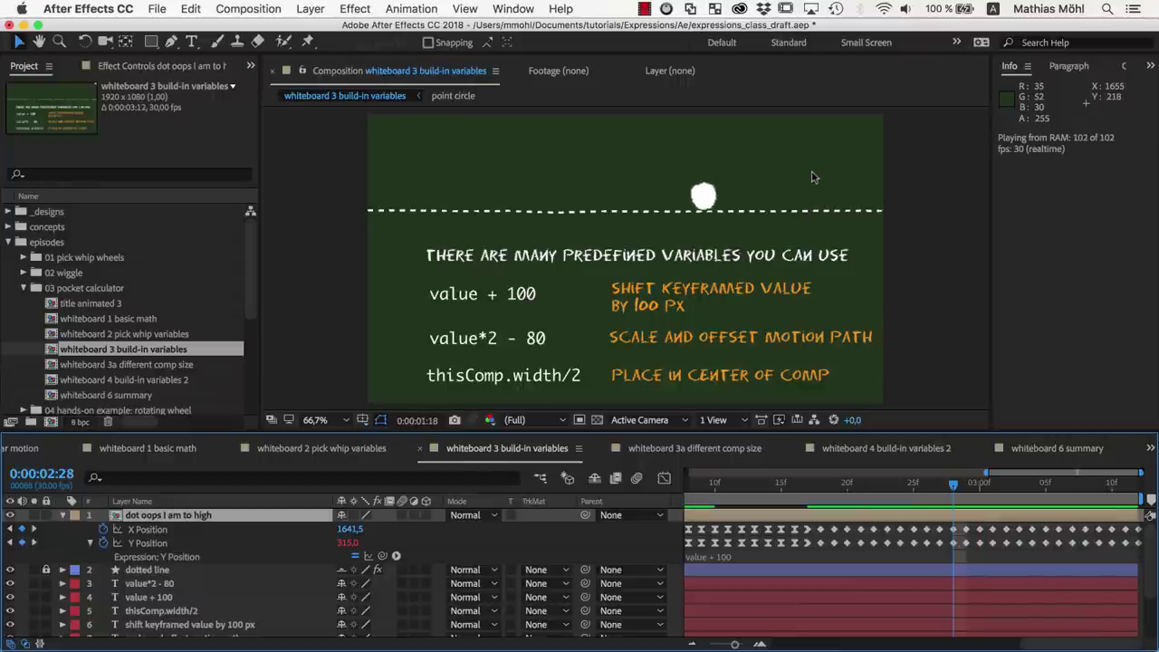
Change the dot's Y Position expression to value *2 and preview the scaled motion.
key("space")
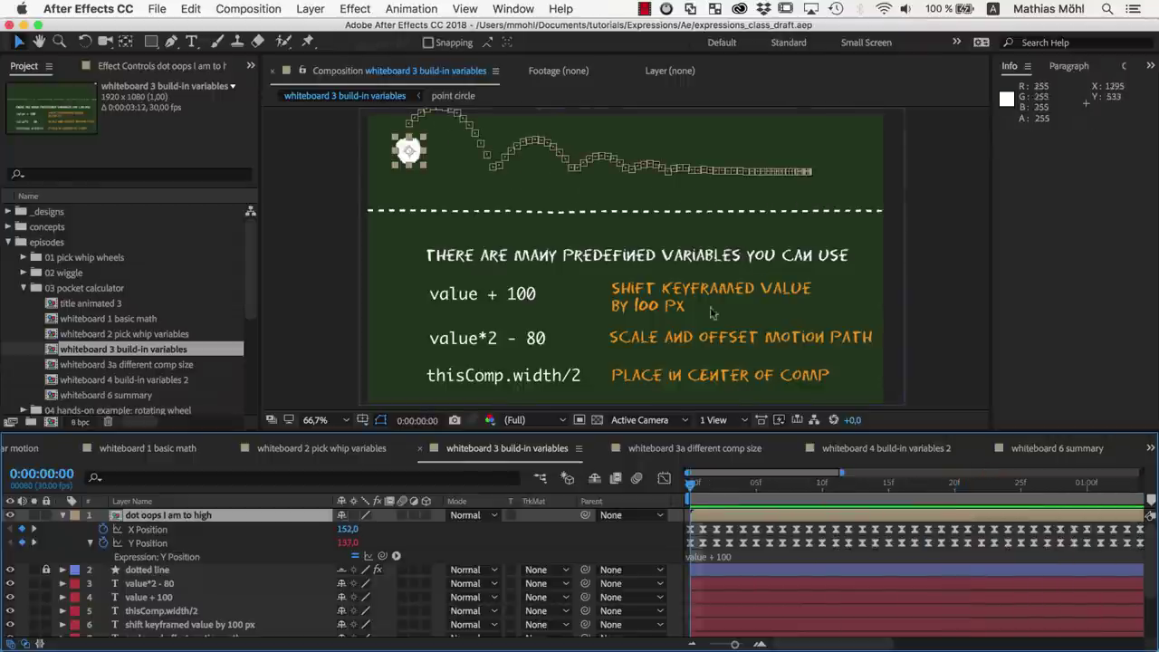
left_click(715, 550)
type("*2")
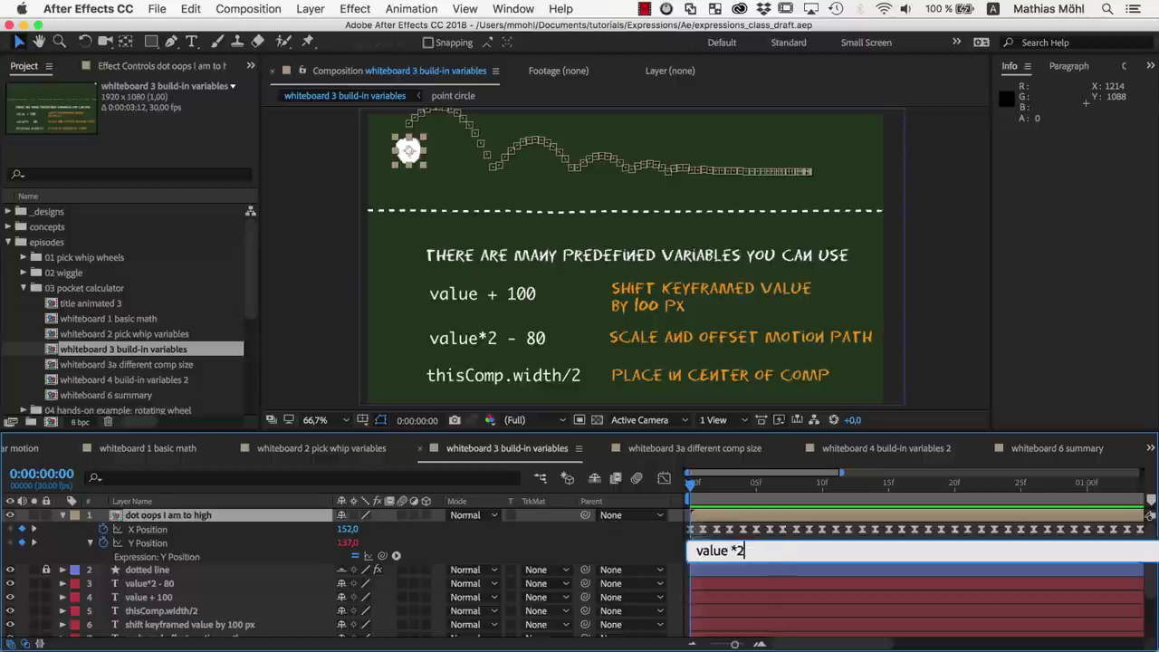
left_click(692, 489)
key("space")
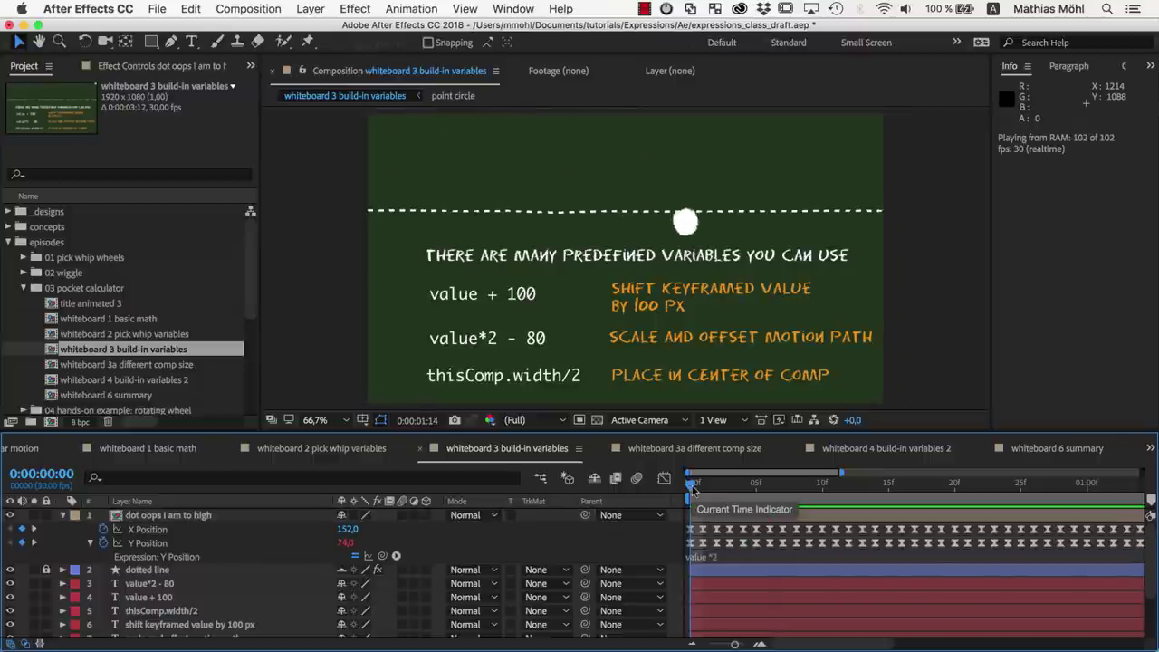
Extend the expression to value *2 - 80 and scrub the timeline to check the bounce.
left_click(749, 554)
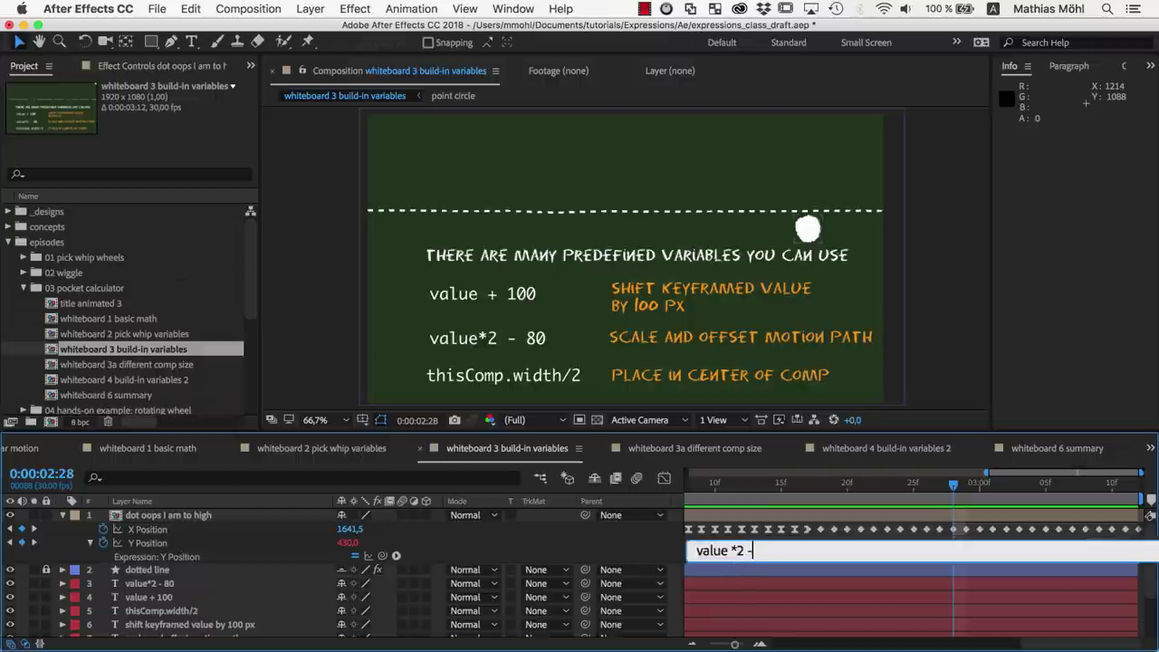
left_click(762, 551)
key("KP_Enter")
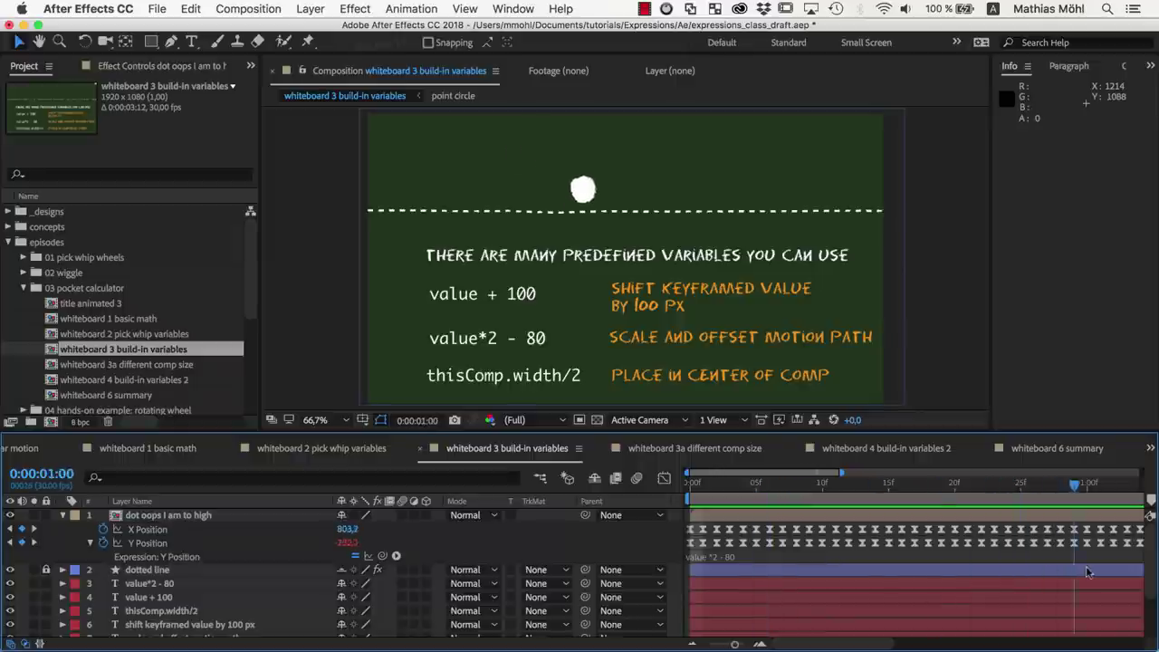
left_click_drag(888, 560, 809, 563)
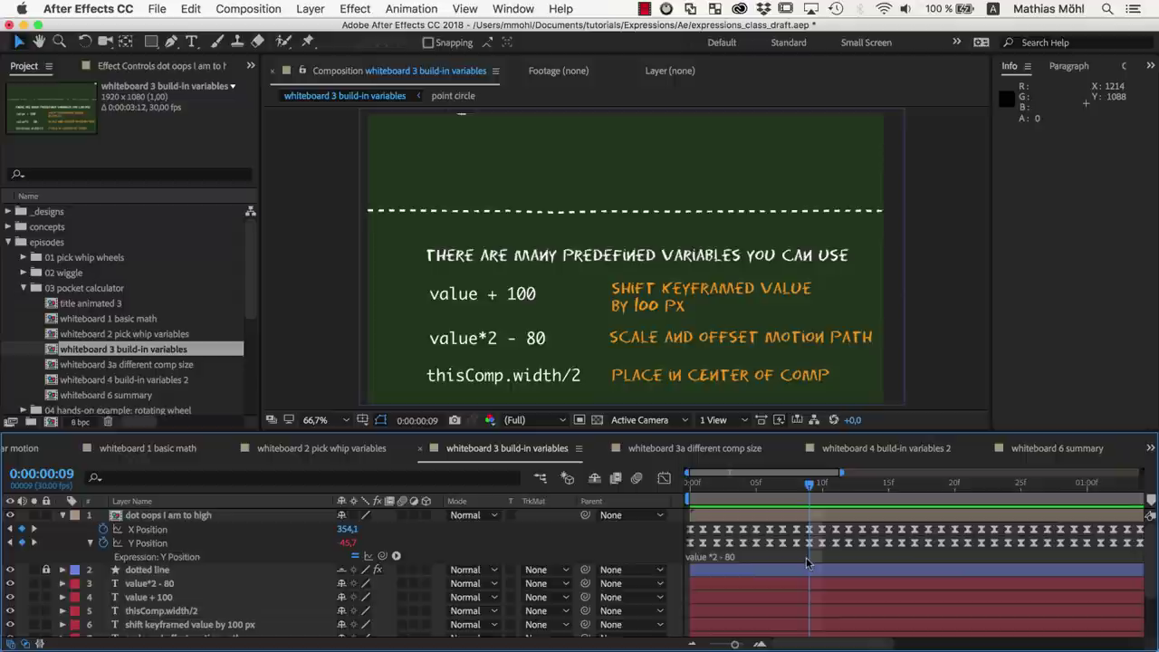
left_click_drag(808, 563, 862, 561)
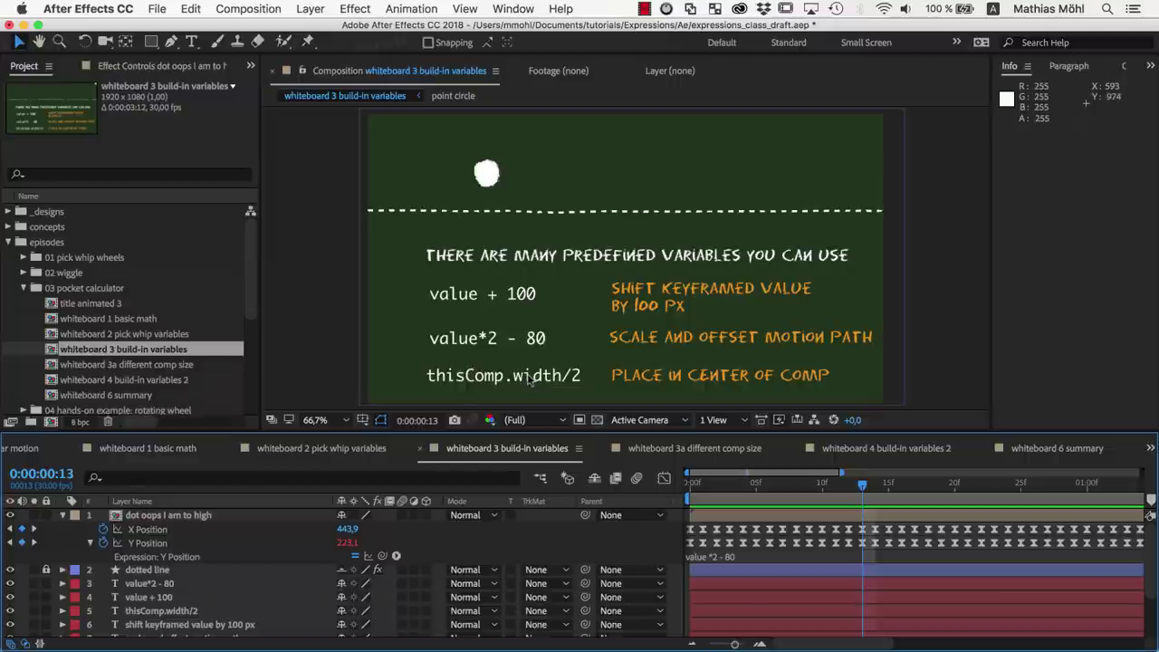
Centre the dot horizontally with the X Position expression thisComp.width/2.
left_click(103, 528, "alt")
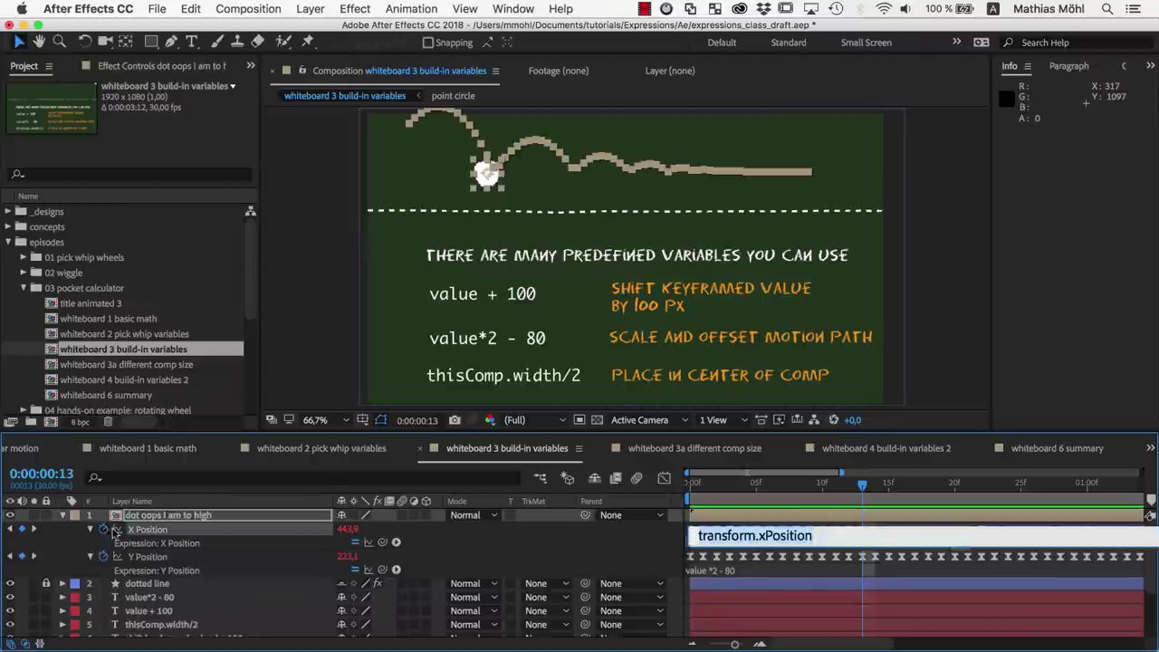
type("thisComp.width")
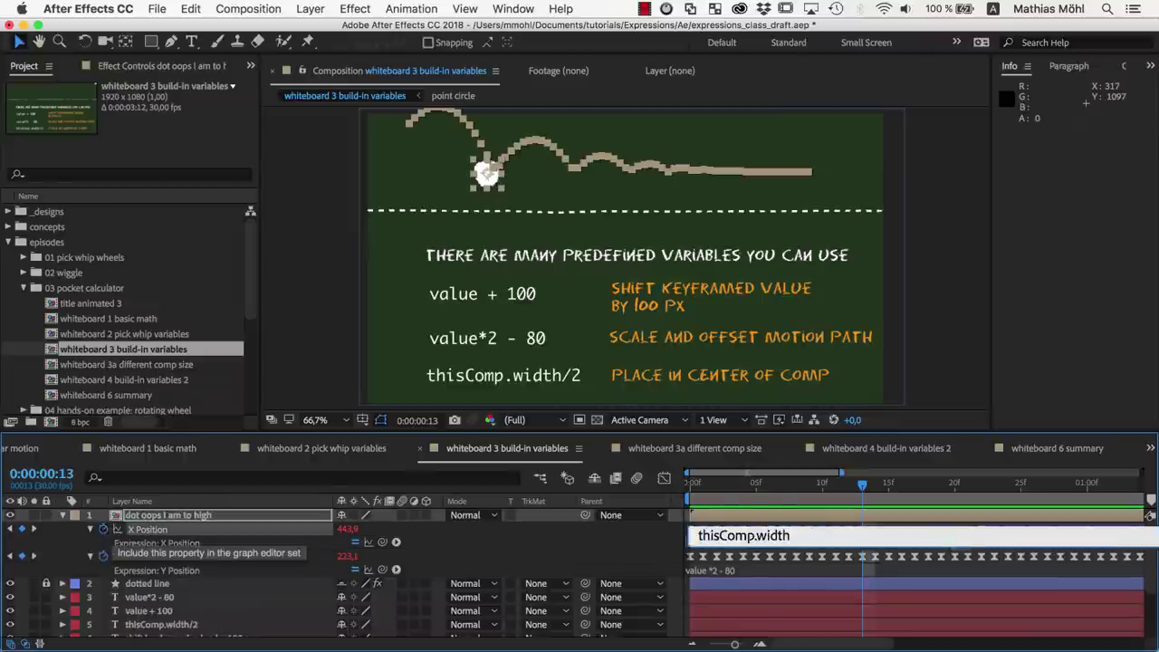
left_click(446, 545)
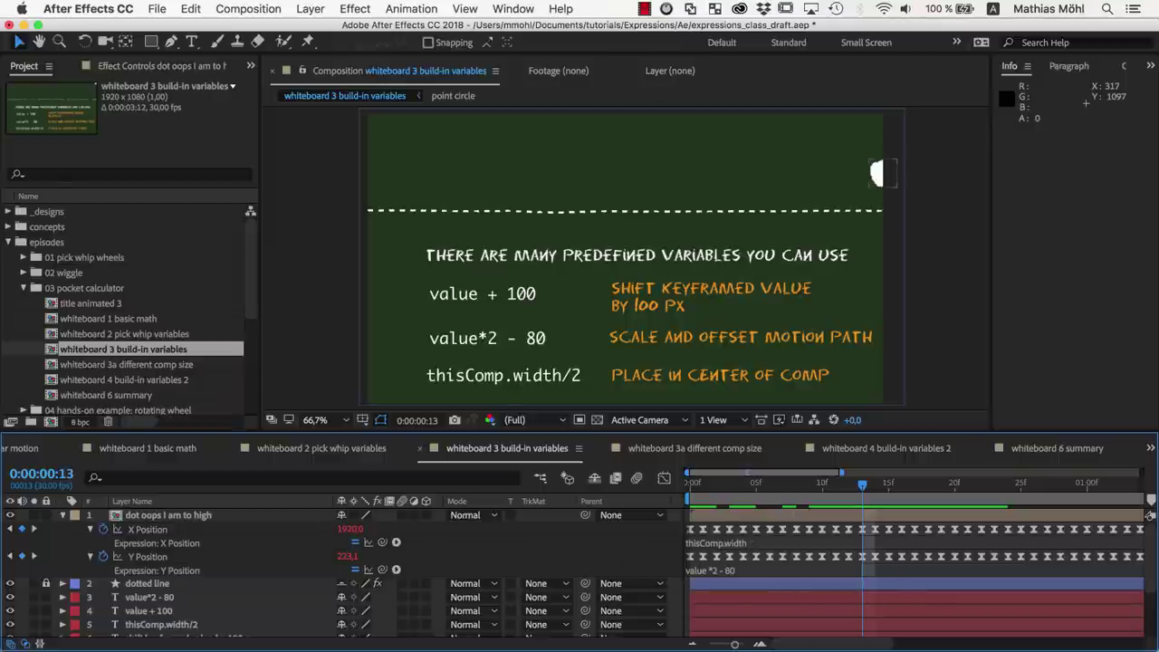
left_click(808, 539)
type("/2")
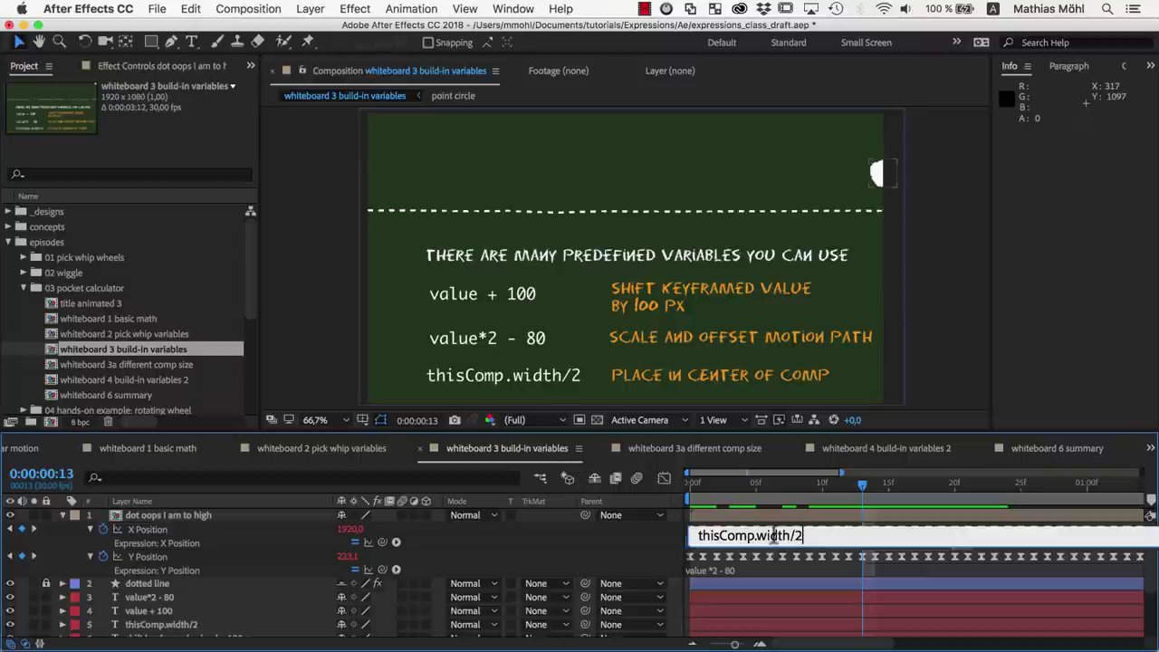
left_click(660, 547)
left_click(655, 547)
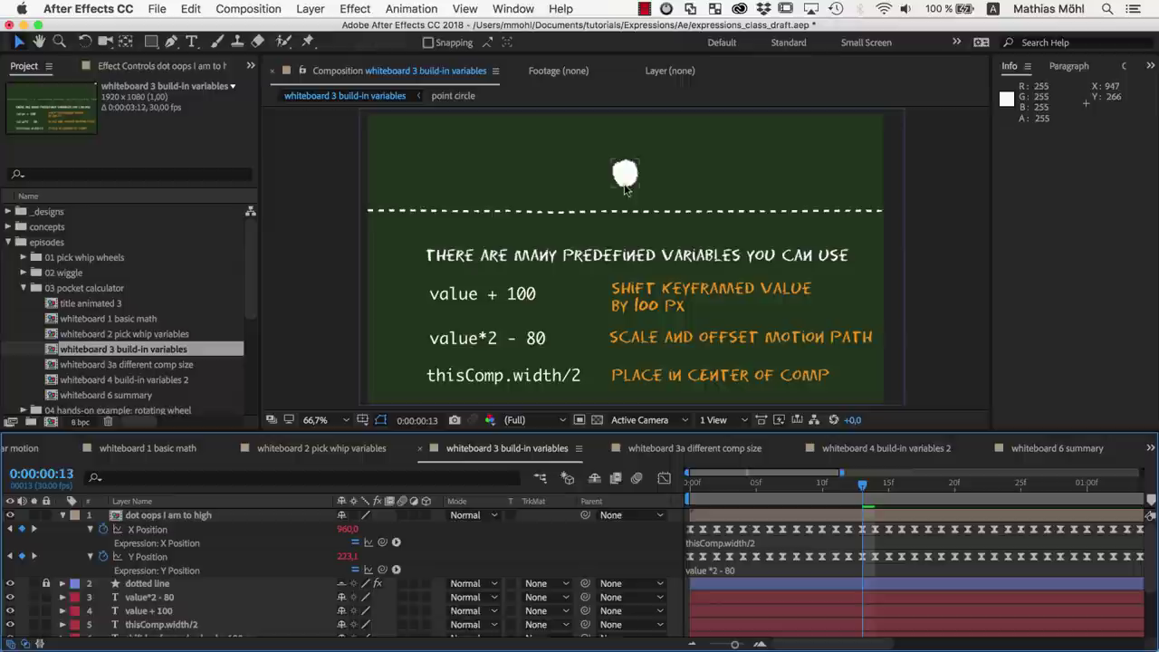
Paste the dot layer into the 600x600 whiteboard 3a comp, then open whiteboard 4 build-in variables 2.
left_click(174, 516)
left_click(190, 8)
left_click(204, 99)
double_click(116, 364)
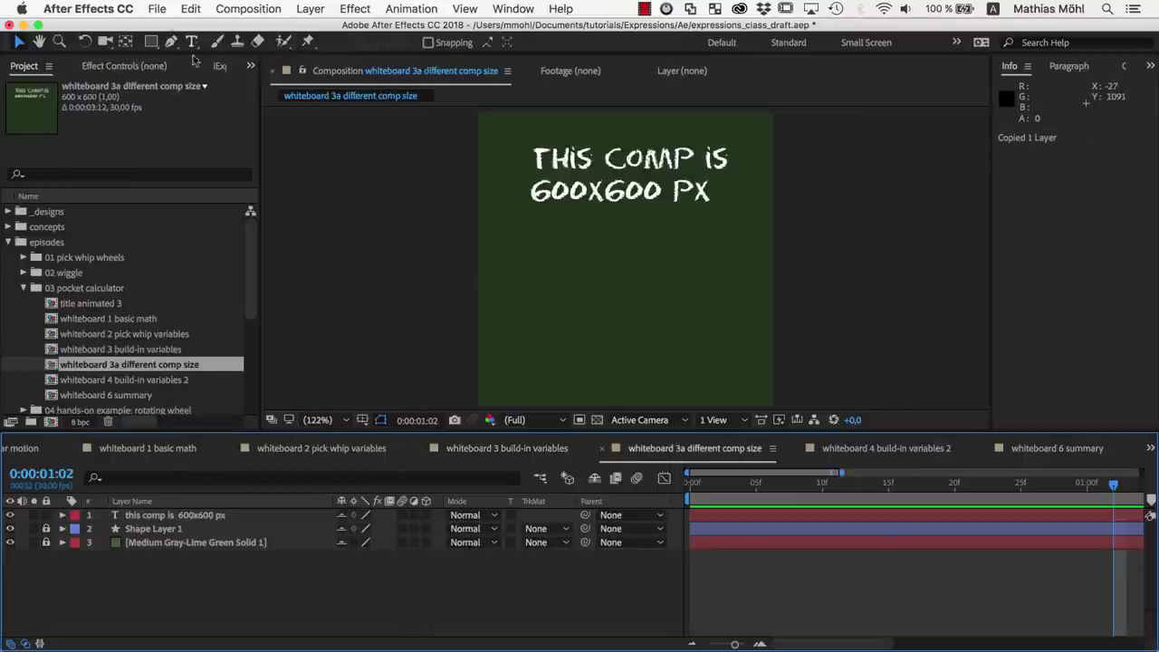
left_click(190, 8)
left_click(204, 160)
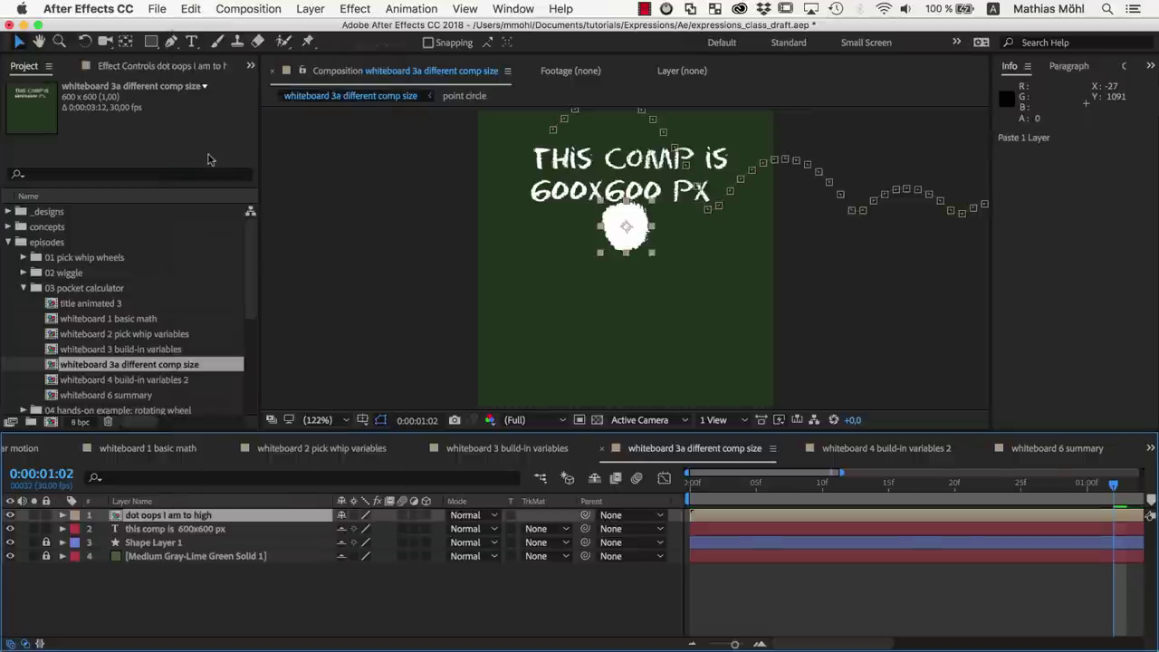
left_click(799, 231)
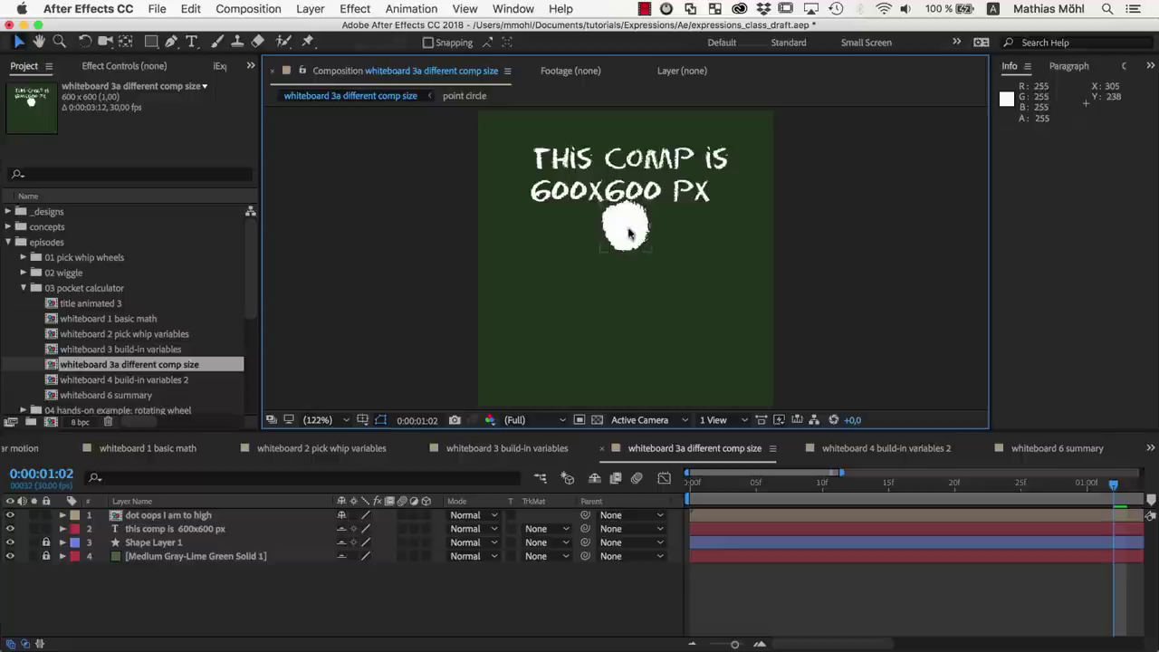
left_click(159, 381)
double_click(158, 381)
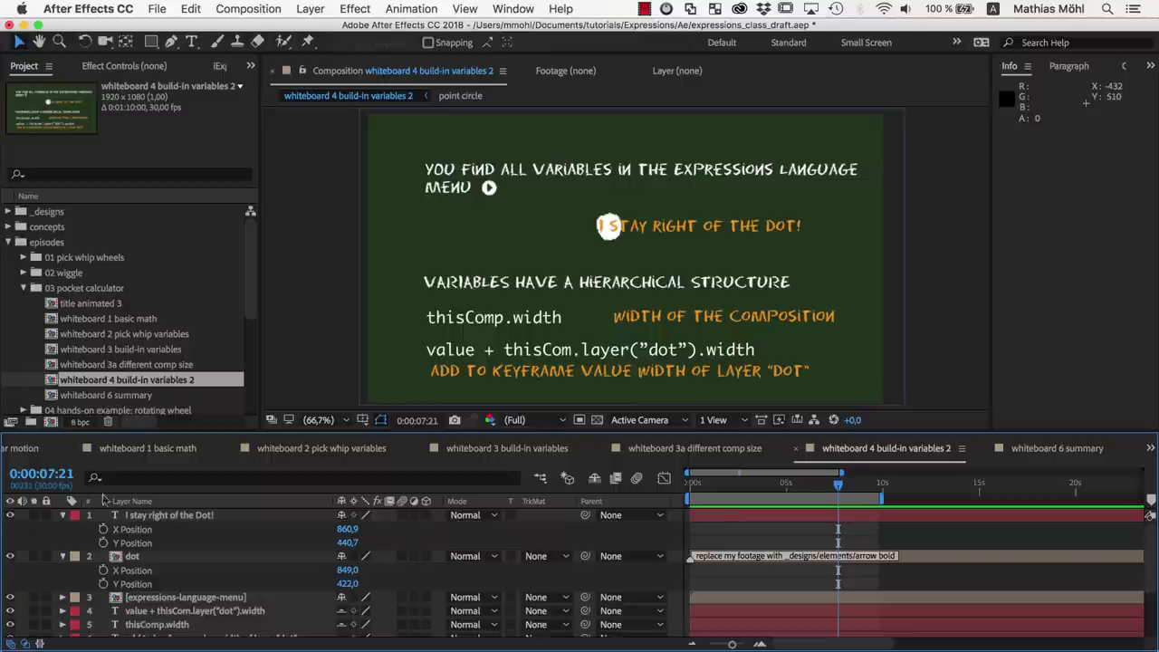
Add an X Position expression to 'I stay right of the Dot!' and browse the Global and Comp variables without inserting any.
left_click(103, 530, "alt")
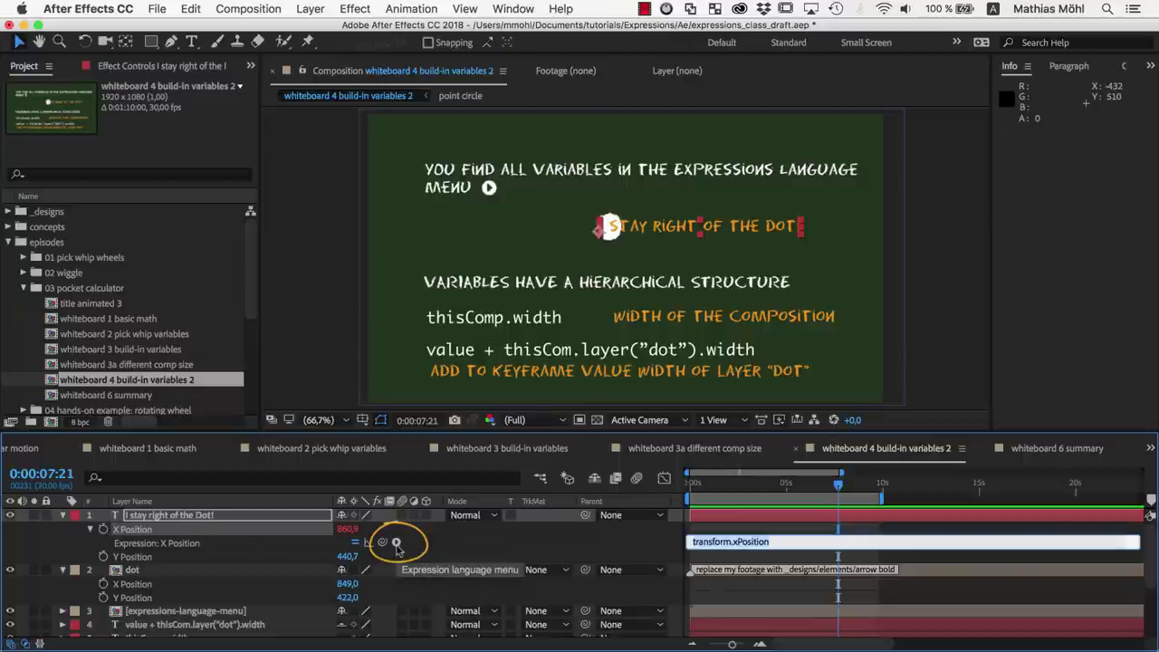
left_click(396, 544)
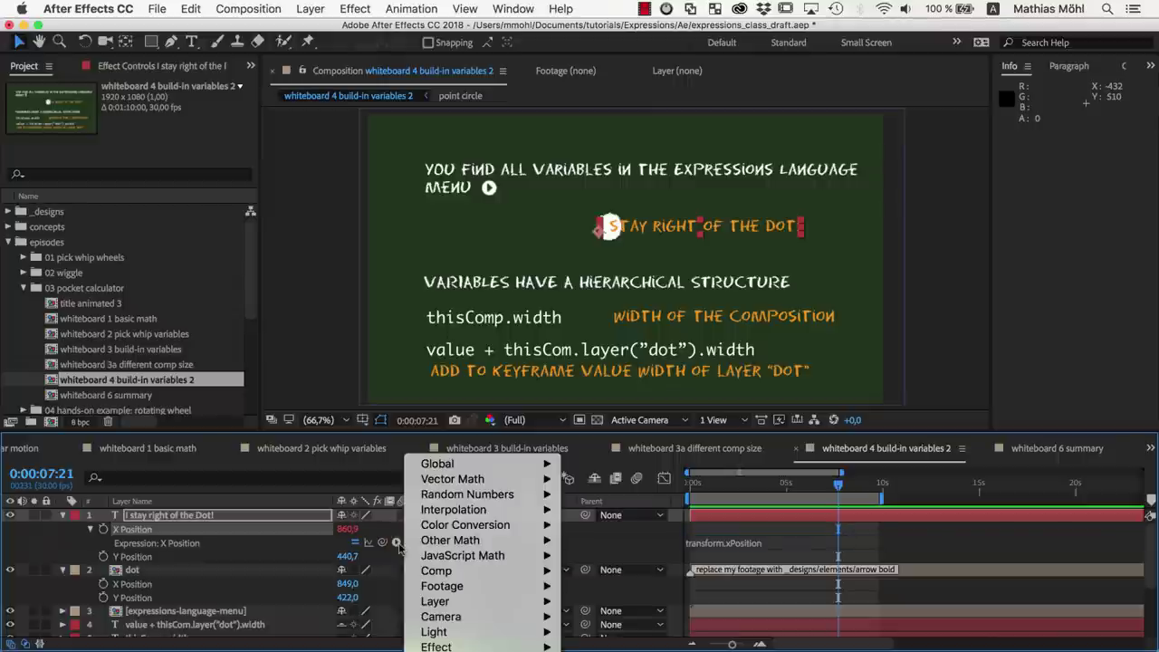
mouse_move(469, 466)
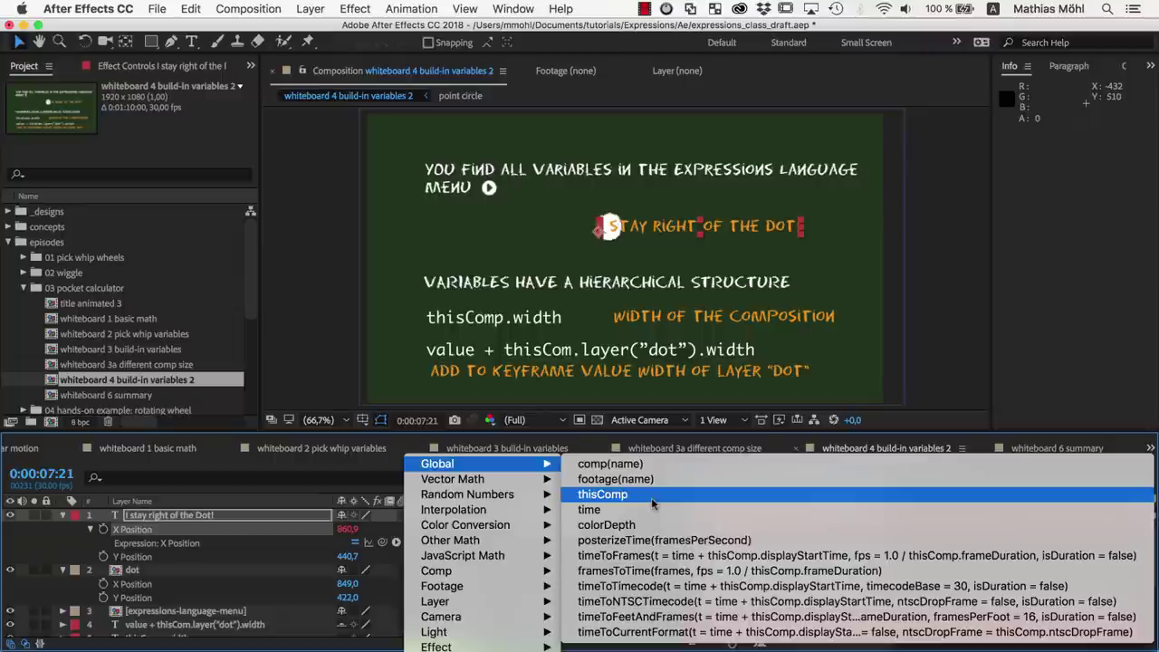
mouse_move(467, 577)
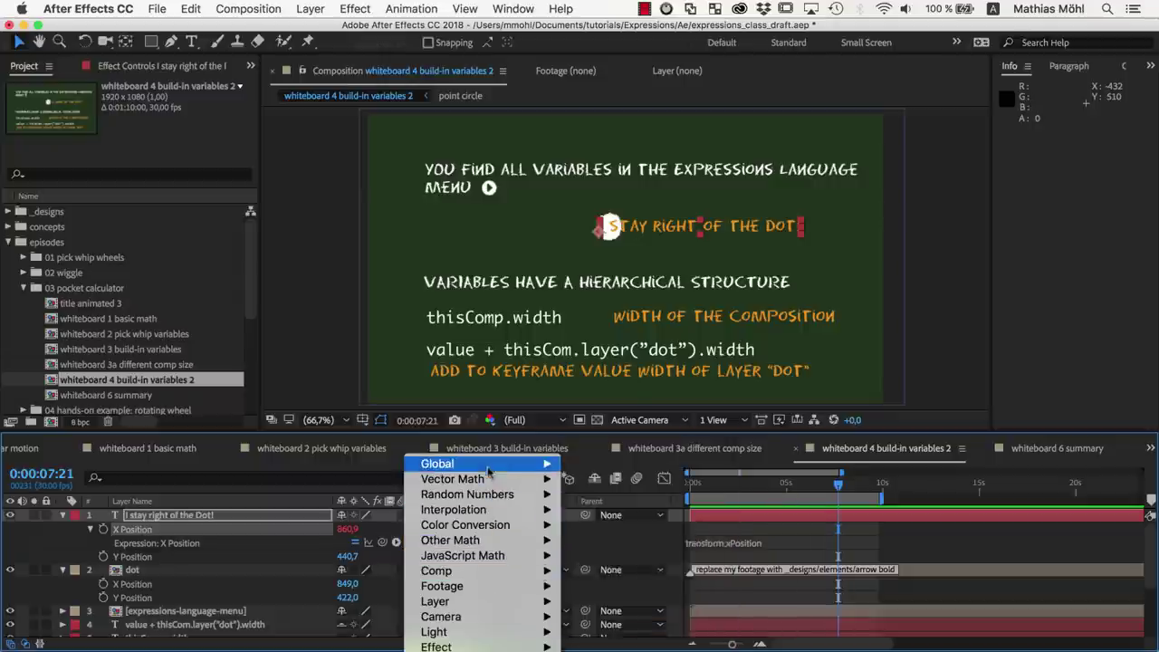
mouse_move(514, 467)
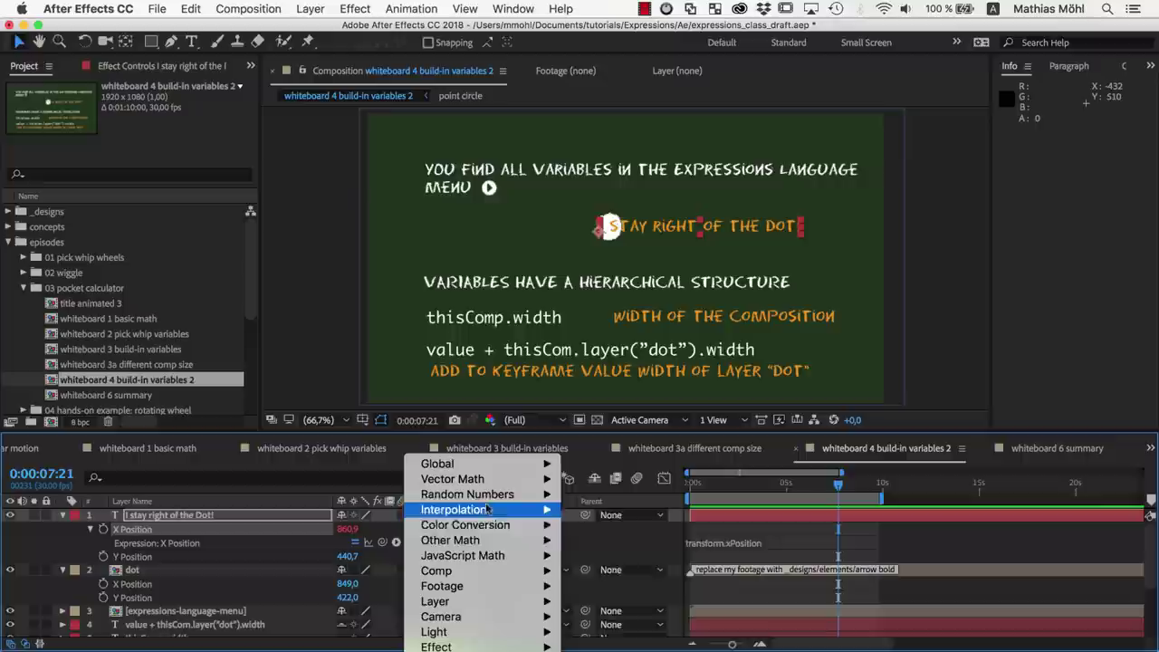
mouse_move(487, 576)
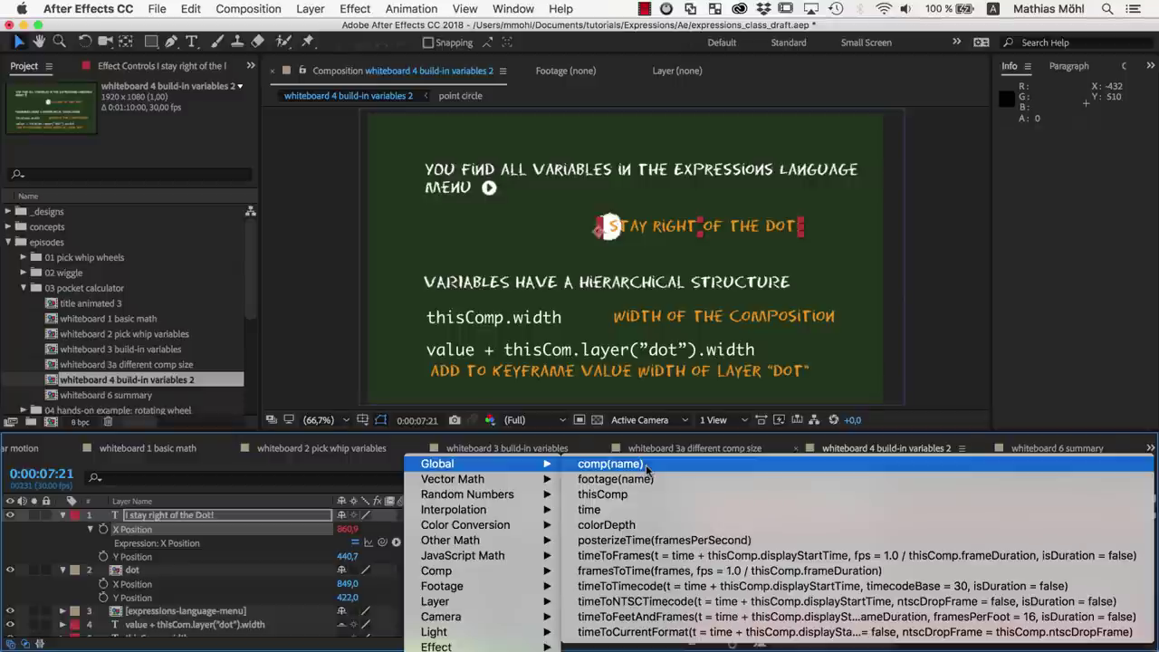
key("Escape")
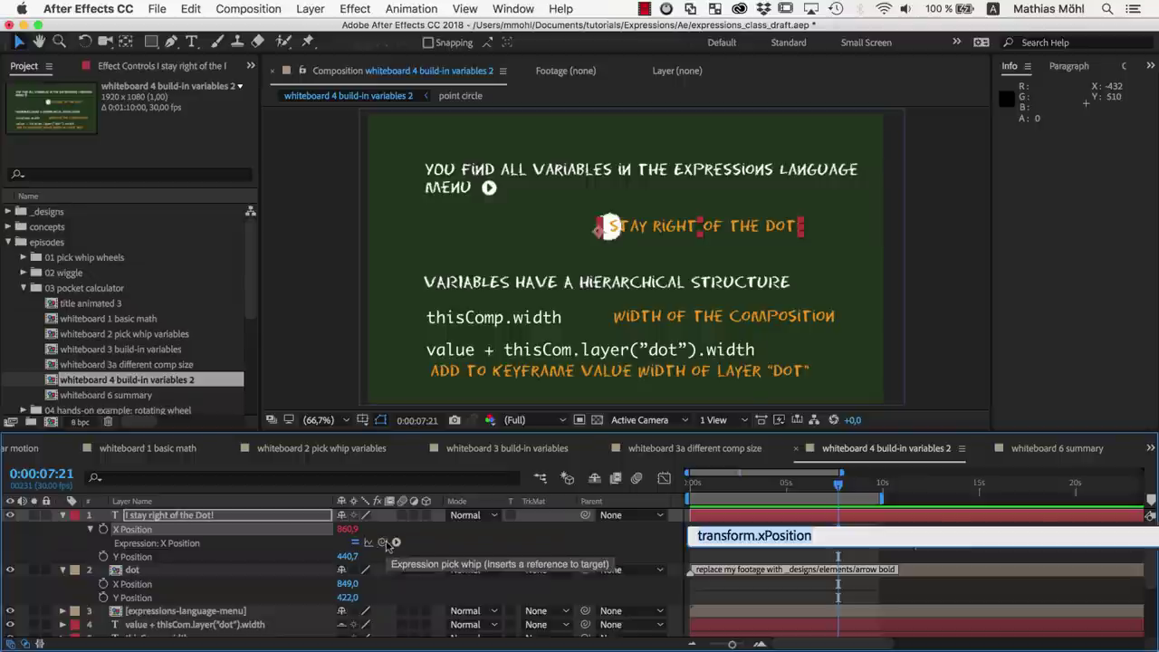
Pick-whip the whiteboard 1 basic math comp and append .width, so the text's X evaluates to 1920.
left_click_drag(387, 543, 138, 325)
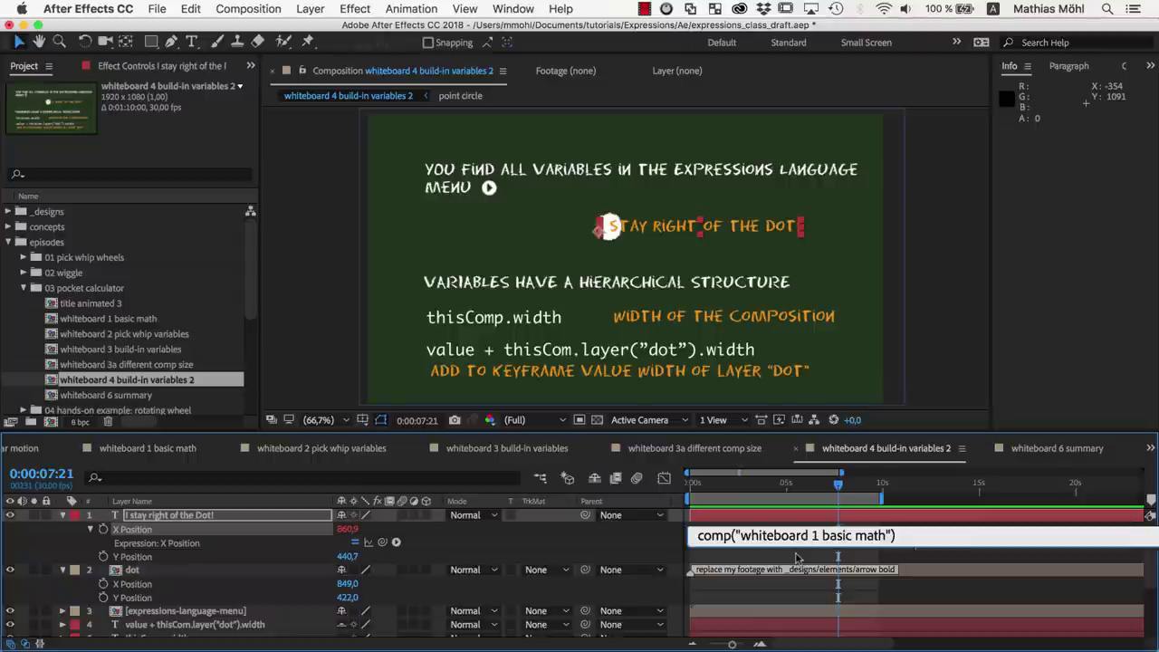
type("width")
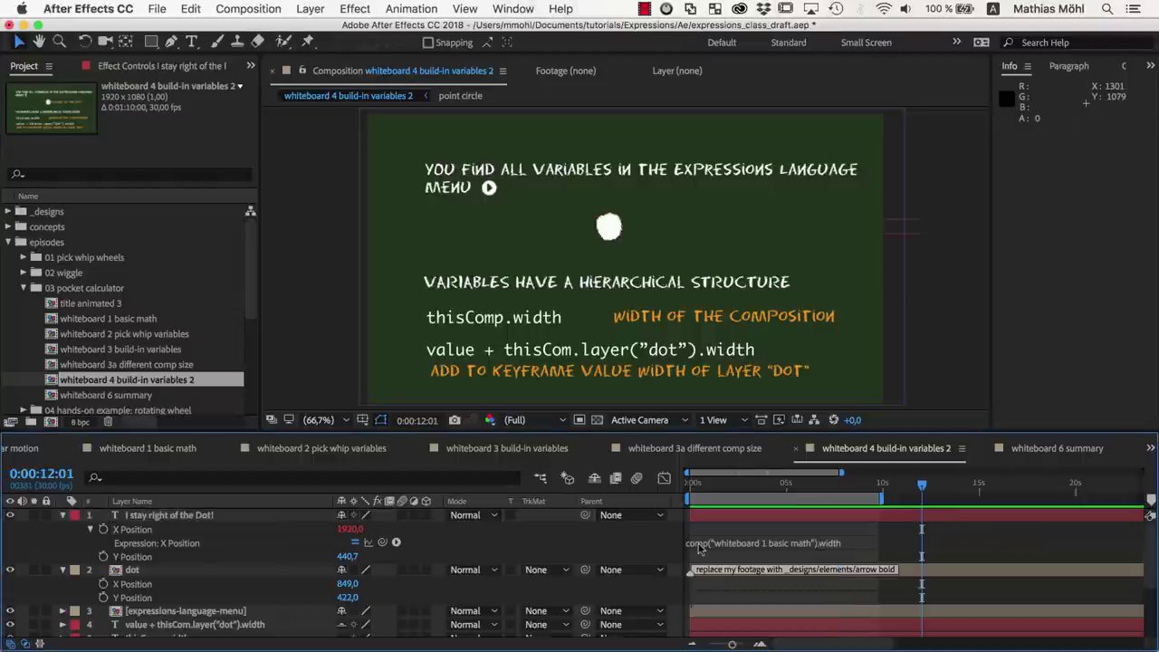
Remove the old comp width expression from the text layer's X Position.
left_click(703, 543)
key("BackSpace")
left_click(614, 542)
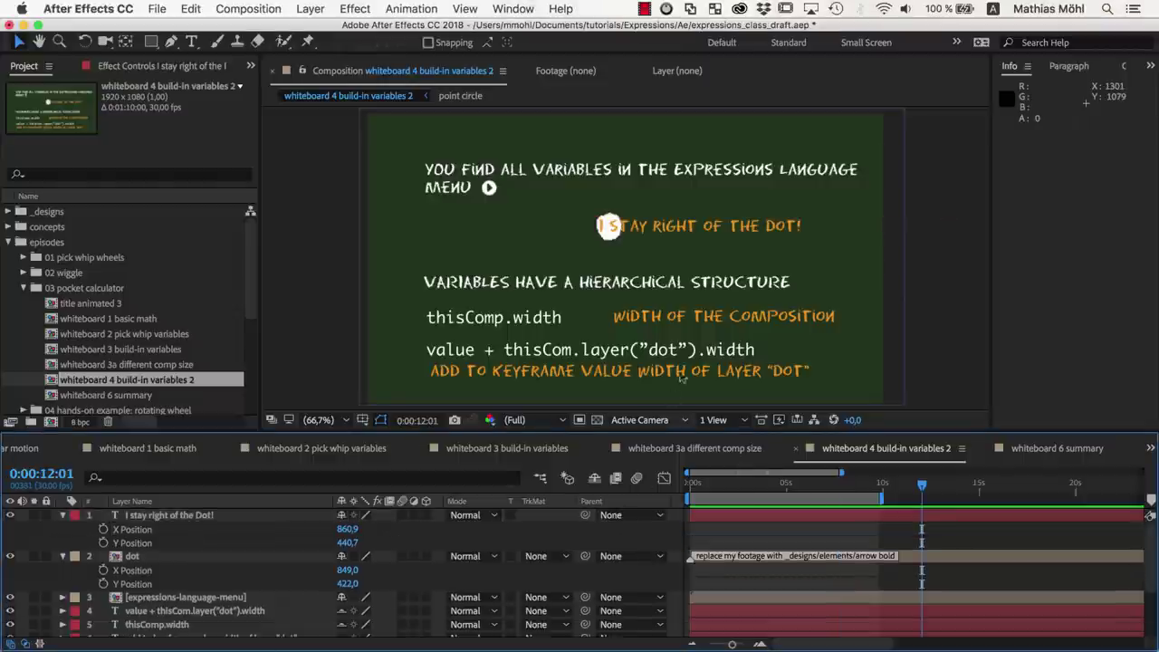
left_click(695, 233)
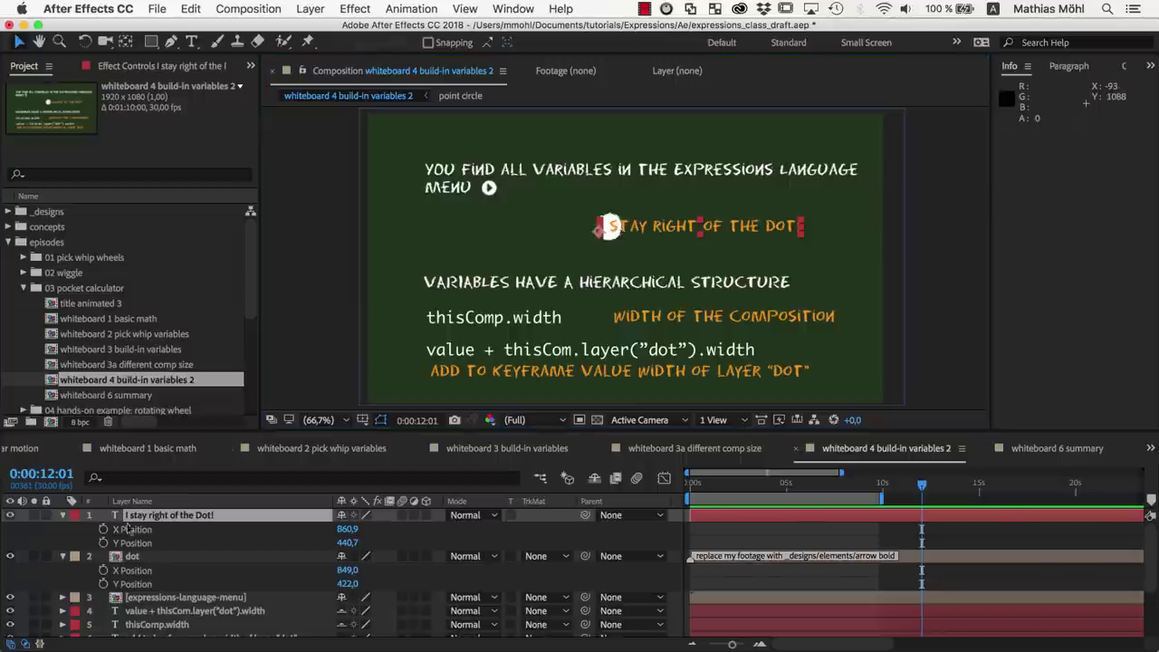
Write the X expression value + thisComp.layer("dot").width, placing the text at 966.9.
left_click(103, 529, "alt")
type("value")
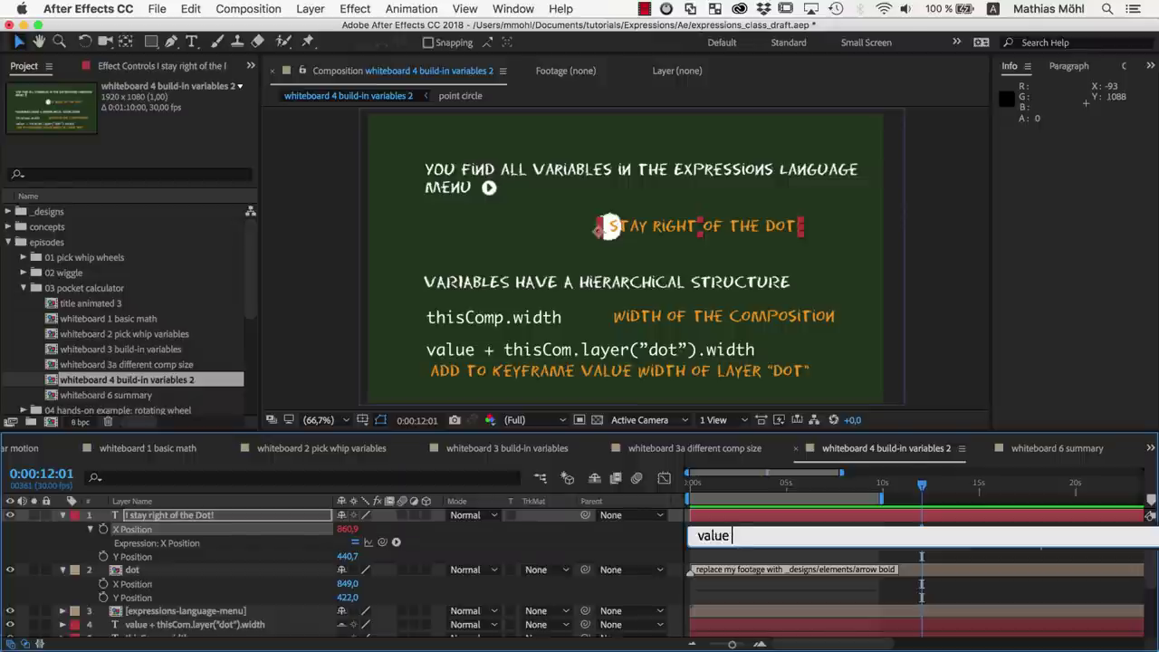
type(" +")
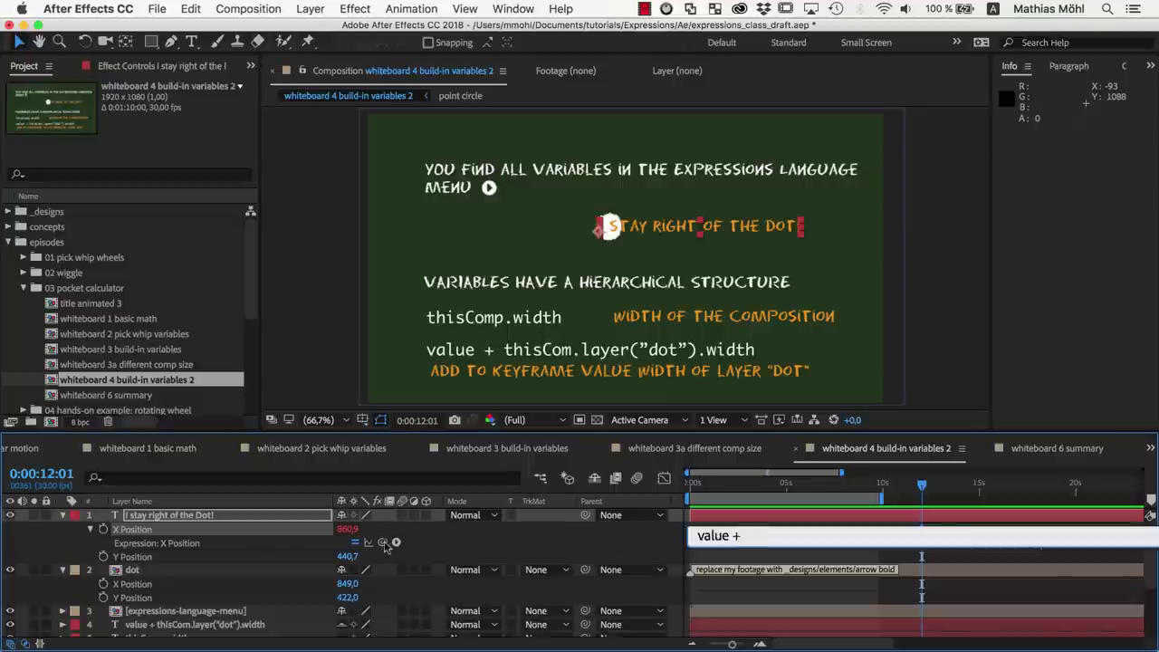
left_click_drag(381, 542, 127, 570)
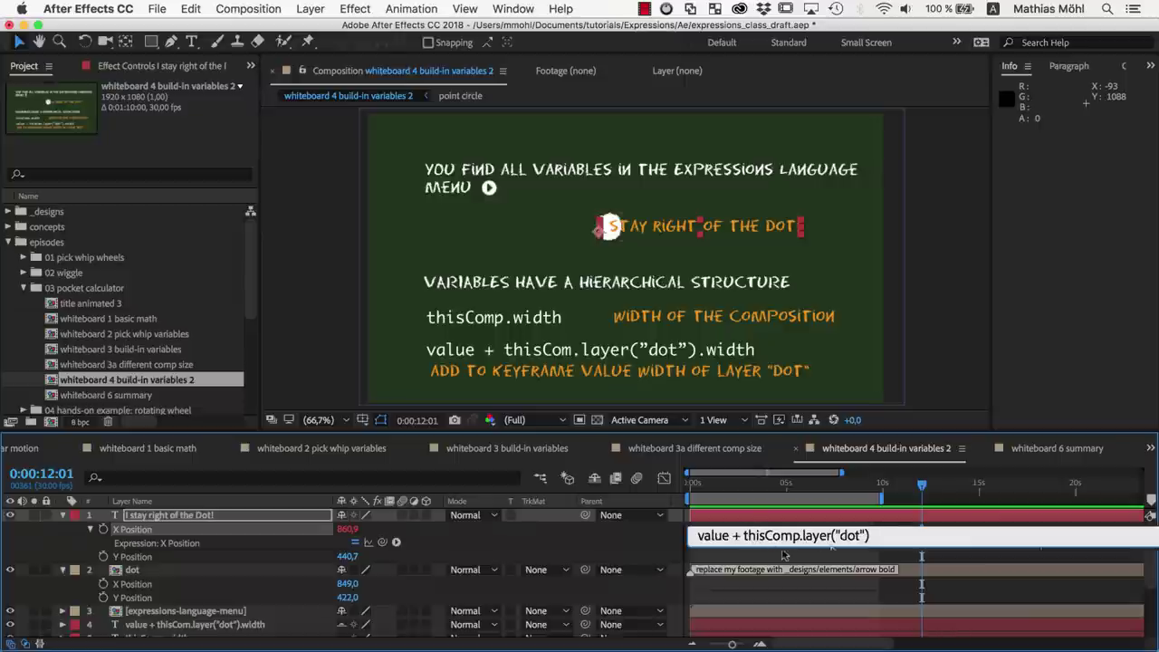
type(".")
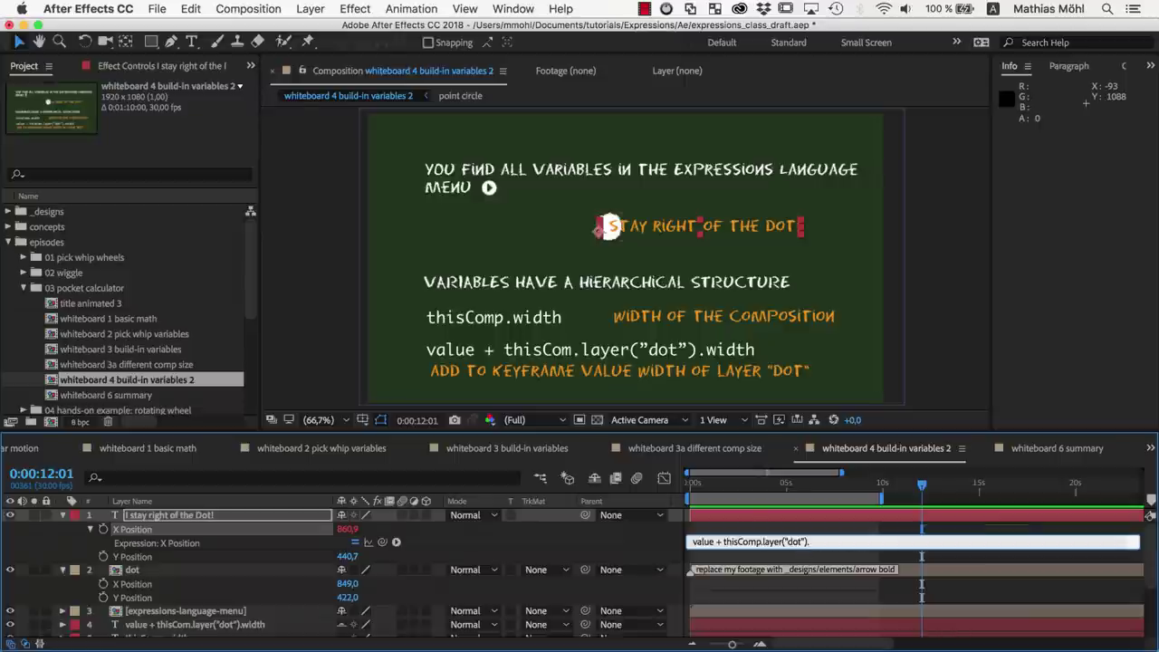
left_click(396, 543)
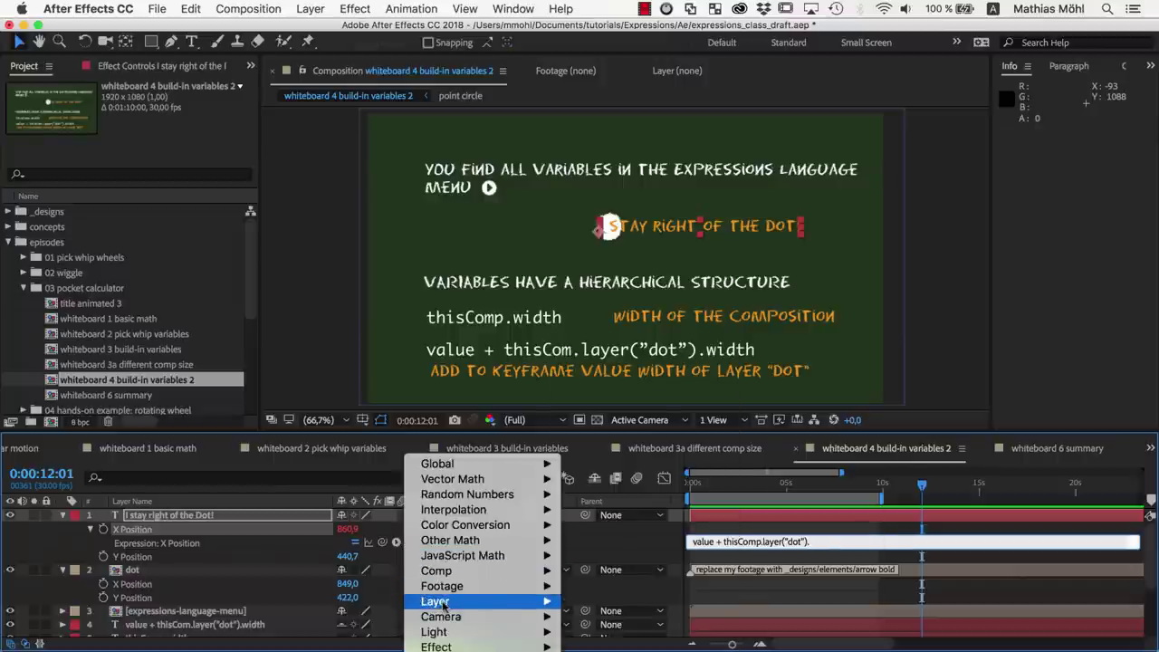
mouse_move(443, 605)
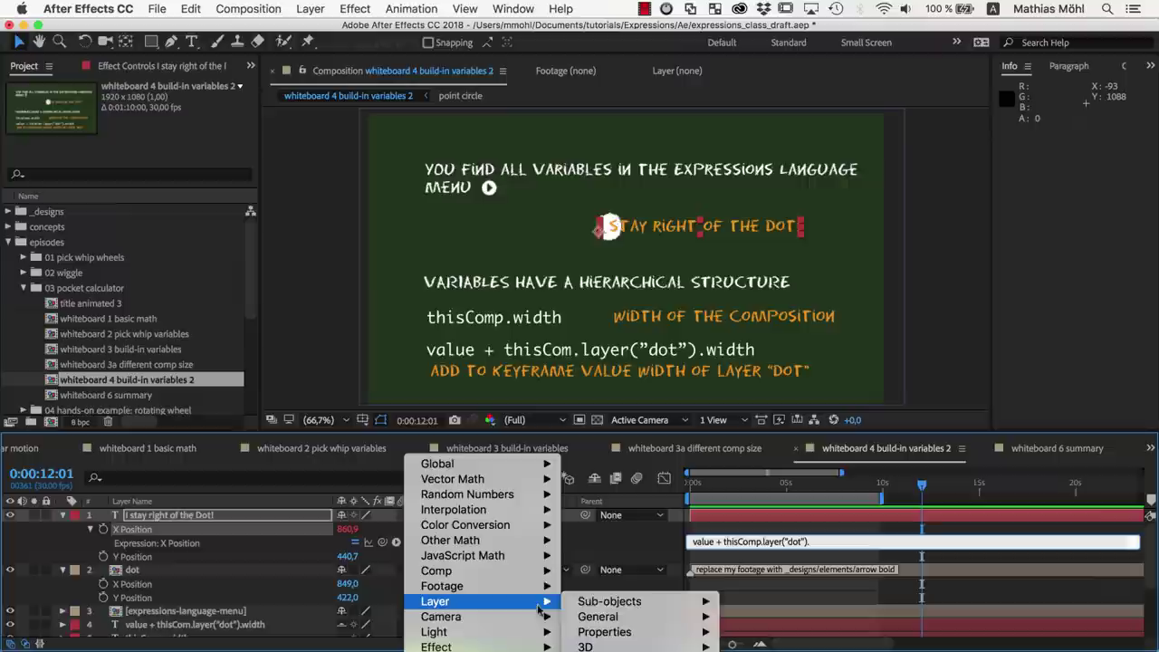
mouse_move(604, 617)
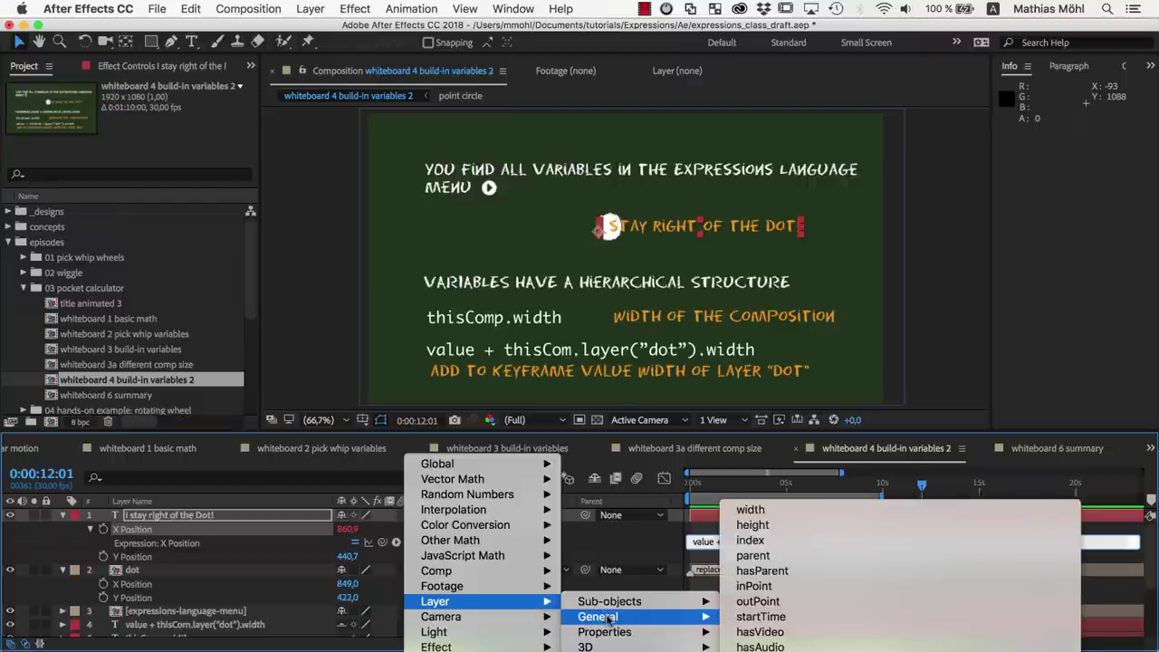
left_click(751, 509)
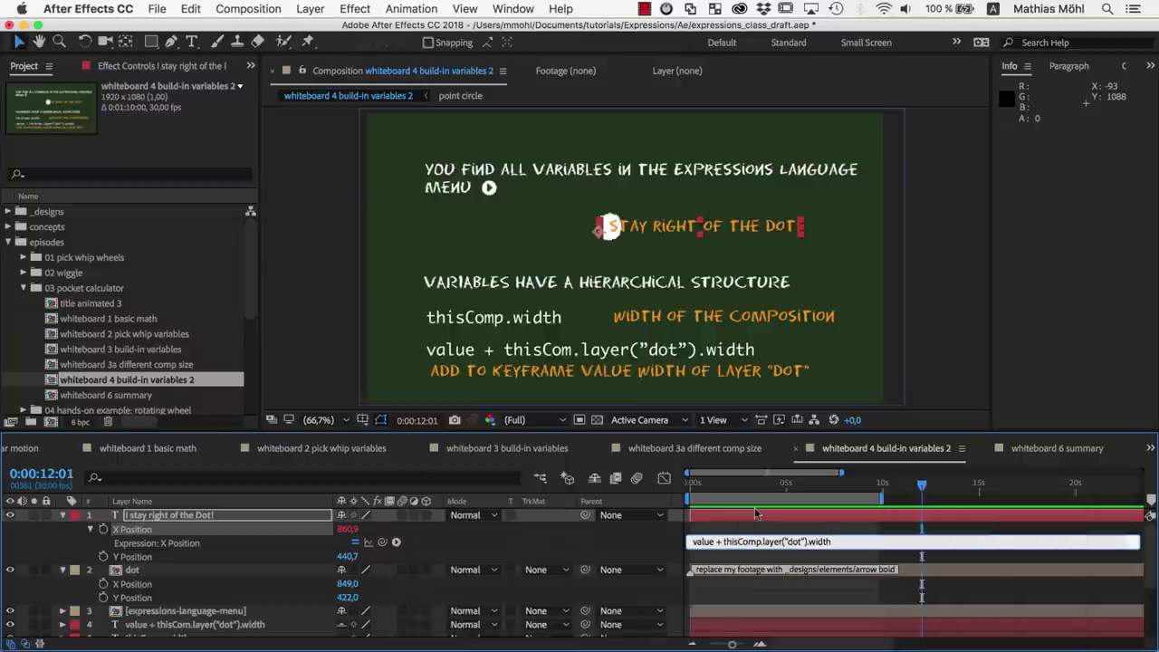
left_click(832, 540)
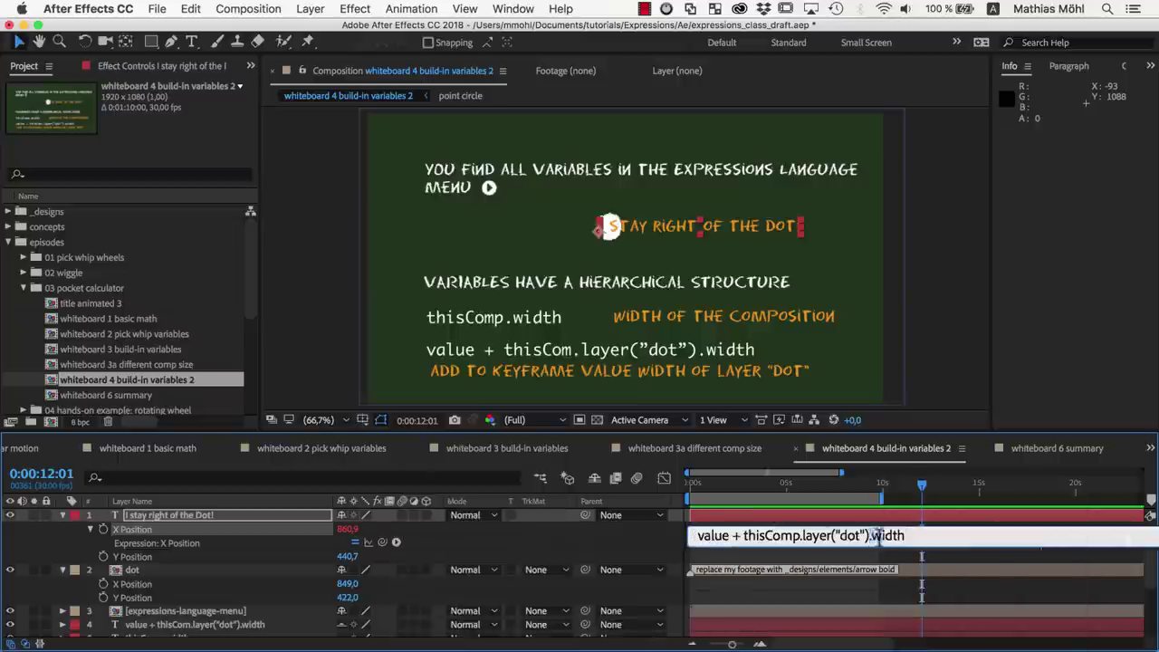
left_click(648, 549)
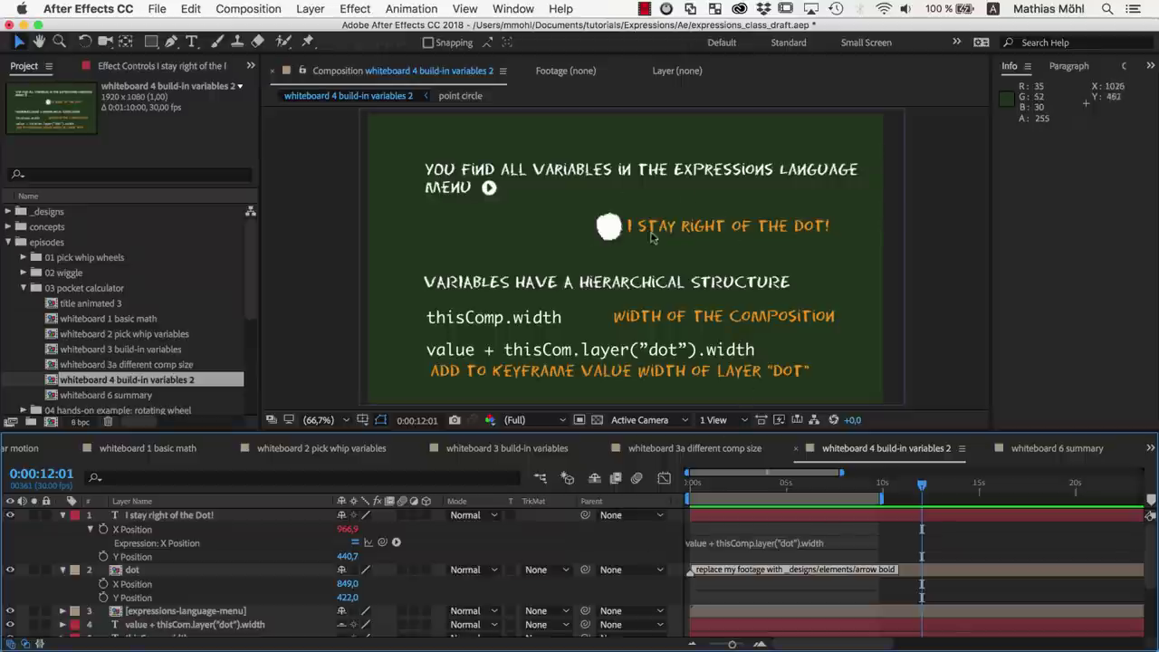
Replace the dot layer's footage with the arrow bold image, pushing the text to 1060.9.
left_click(136, 569)
left_click_drag(67, 234, 151, 573)
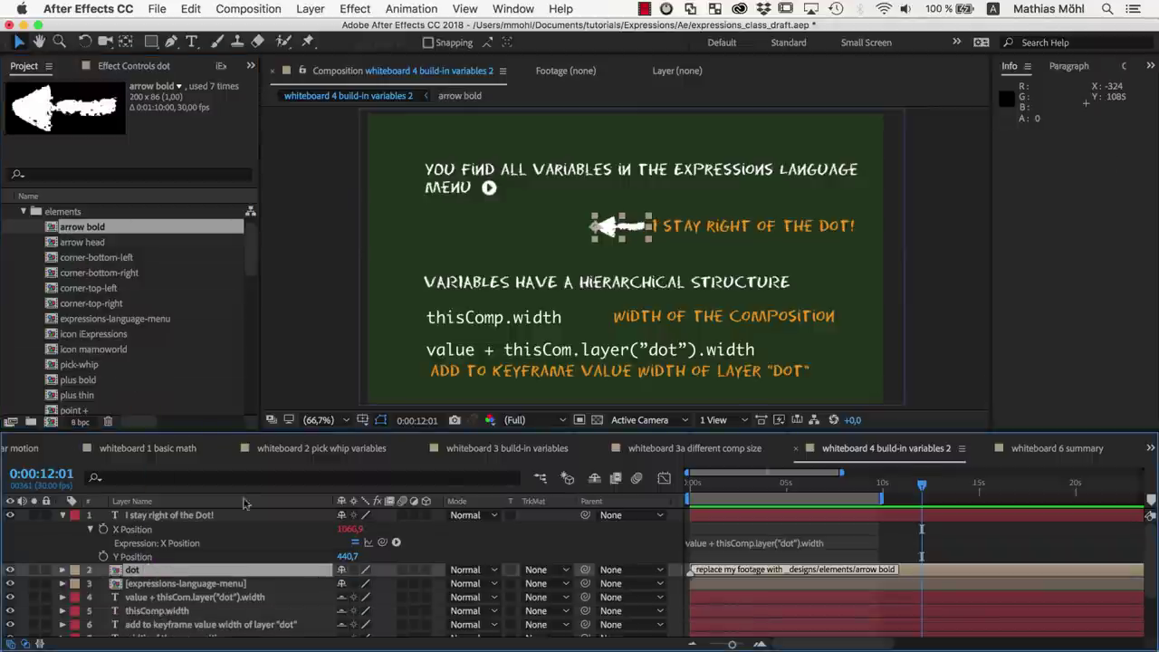